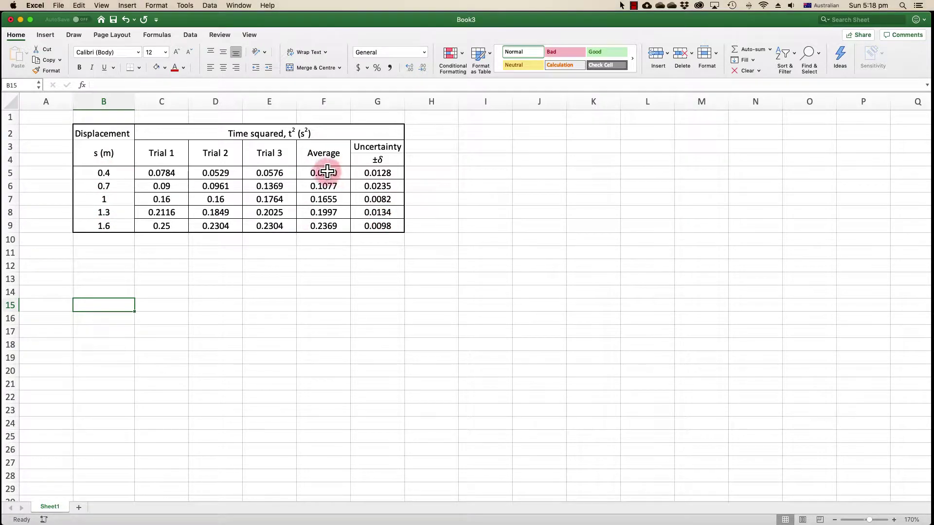
Insert a markers-only scatter chart from the displacement values in B5:B9
left_click(111, 174)
left_click_drag(112, 174, 110, 225)
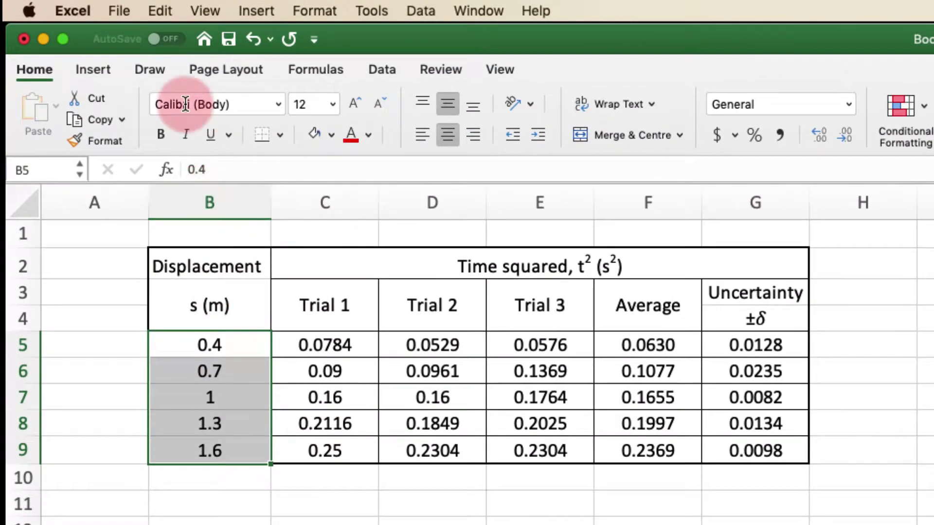
left_click(94, 70)
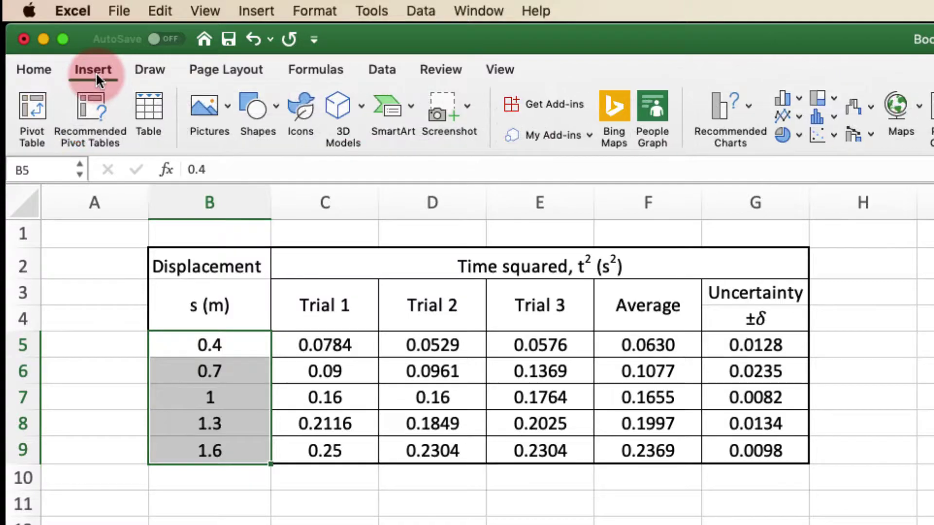
left_click(821, 133)
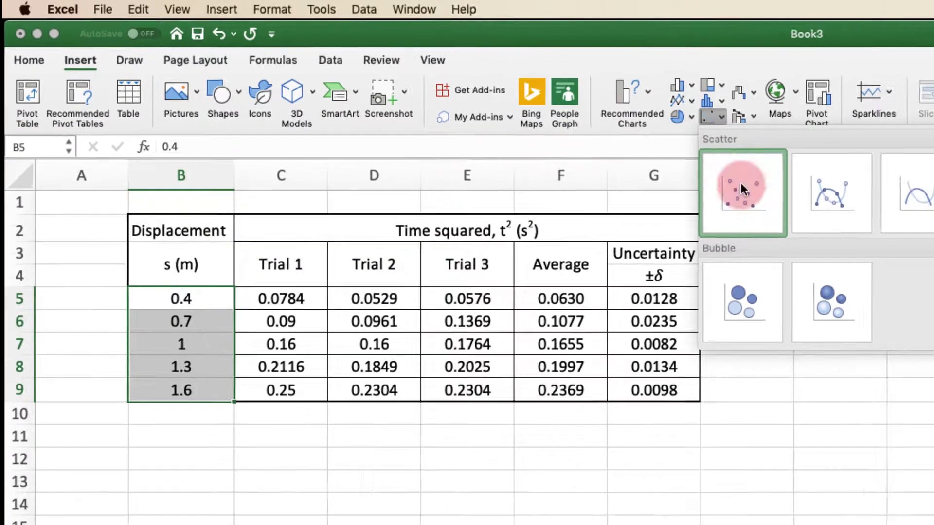
left_click(854, 209)
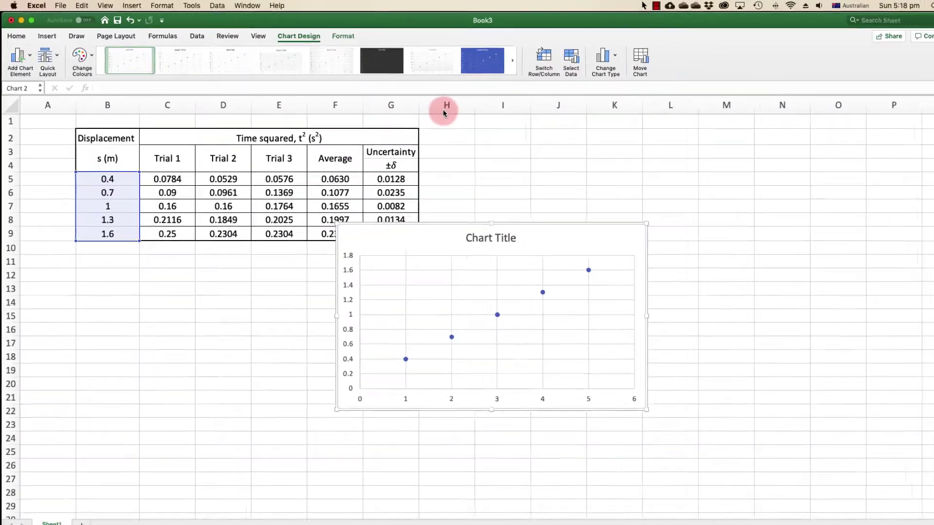
Place the chart directly below the data table and enlarge it to span about rows 11 to 26
left_click_drag(535, 226, 303, 281)
left_click_drag(374, 429, 457, 449)
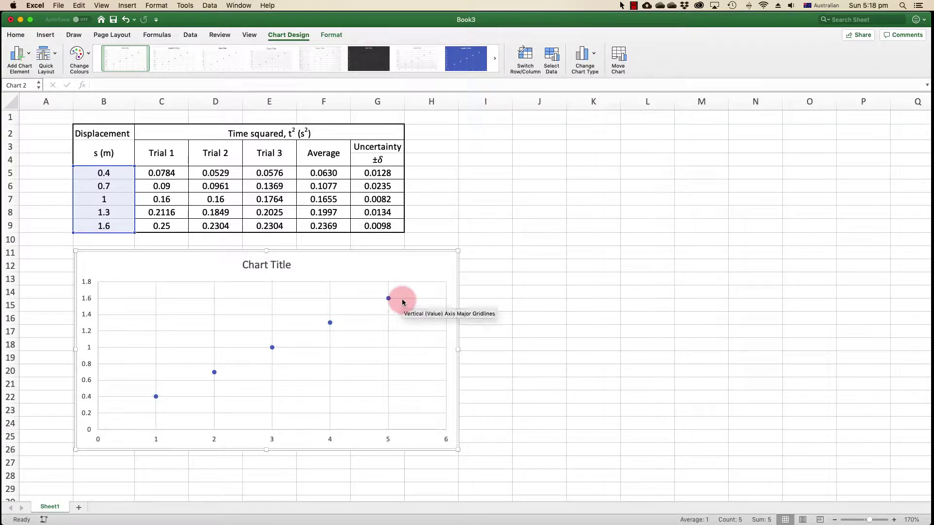
scroll(387, 302, "right", 1)
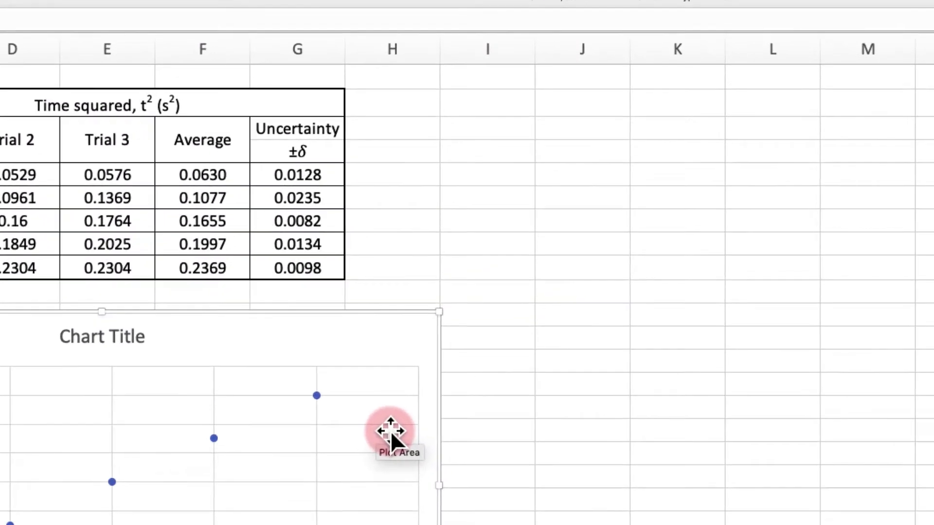
Open the chart's data source settings and name the series "Displacement vs. Time"
right_click(420, 320)
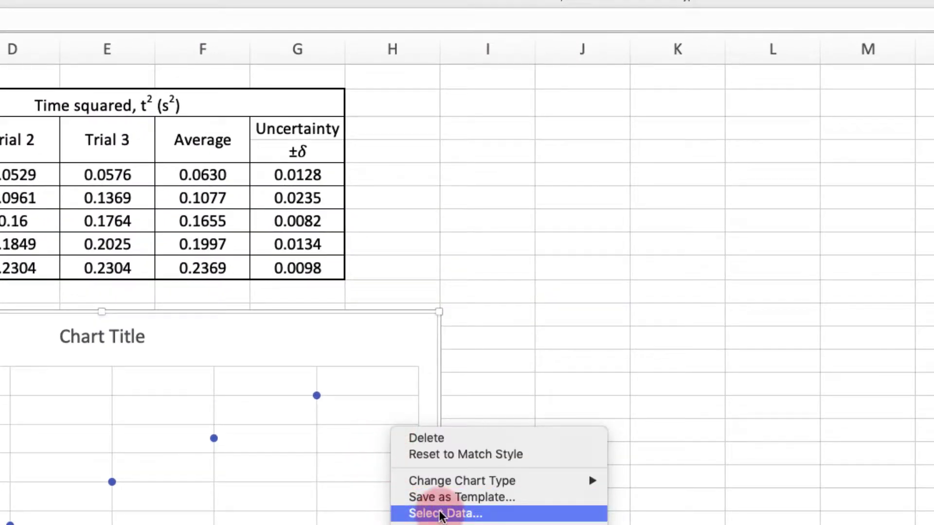
left_click(414, 512)
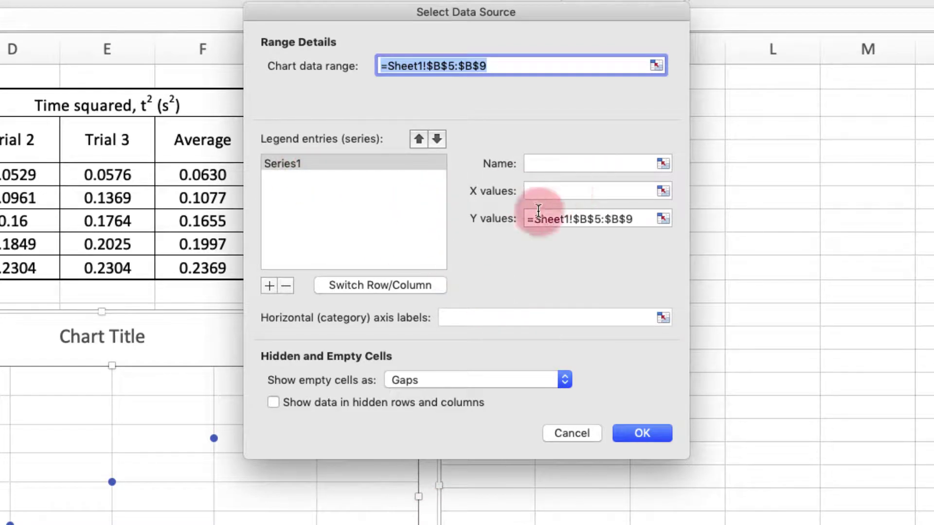
left_click_drag(514, 13, 727, 8)
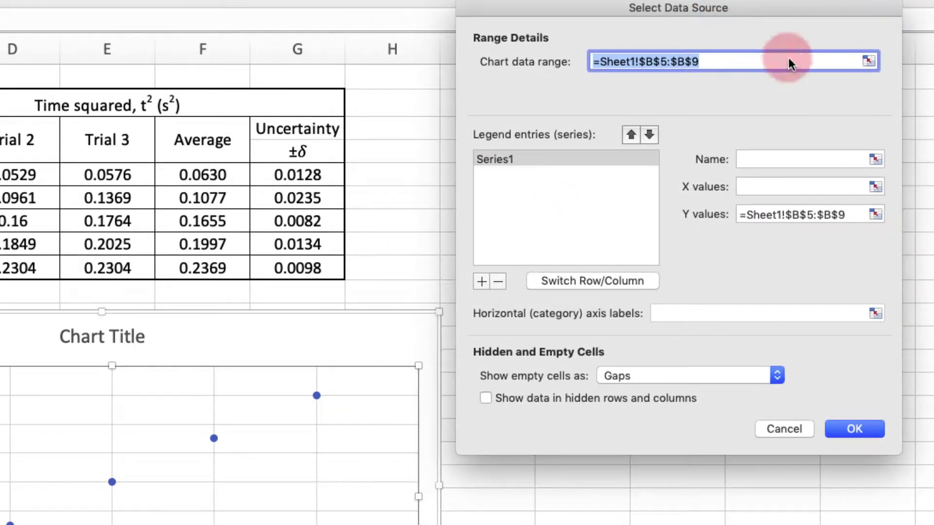
left_click(764, 160)
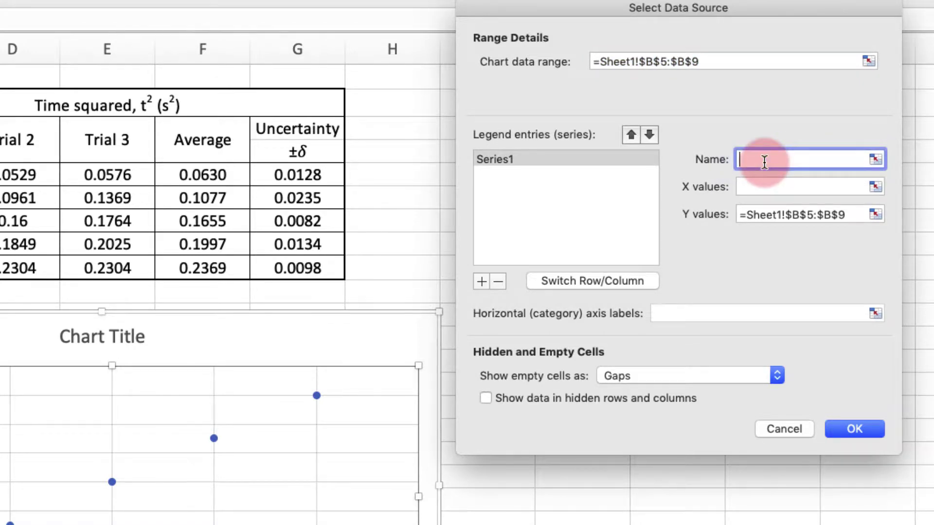
type("Displacement vs. Time")
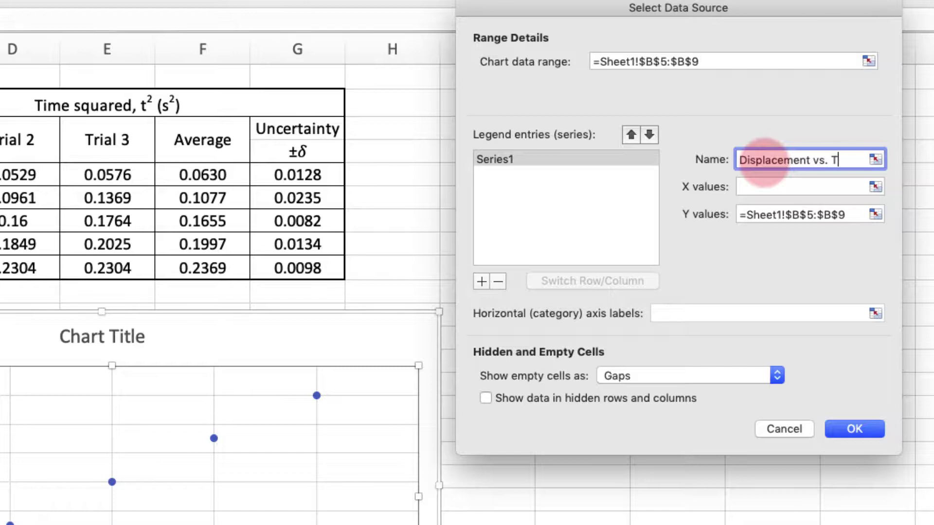
Set the series' X values to the averages in F5:F9 and its Y values to the displacements in B5:B9, and apply the data source
left_click(809, 184)
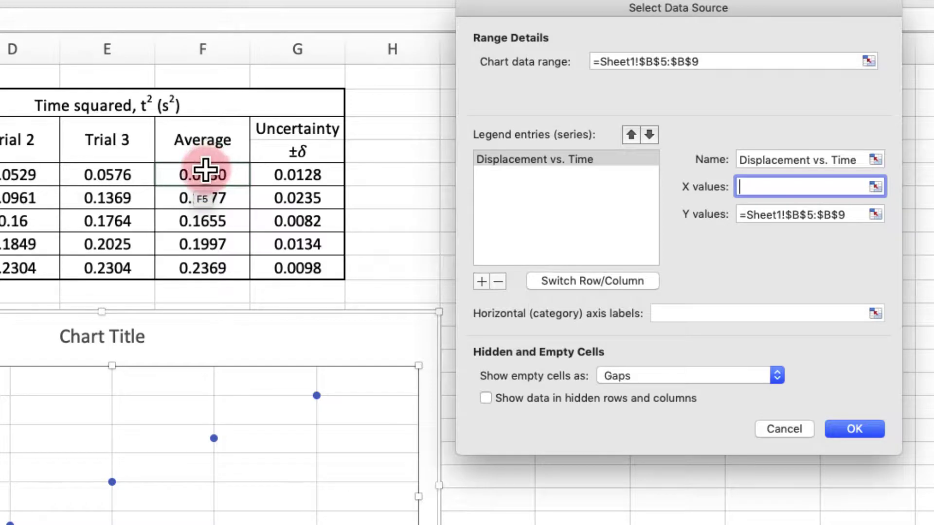
left_click_drag(208, 169, 205, 266)
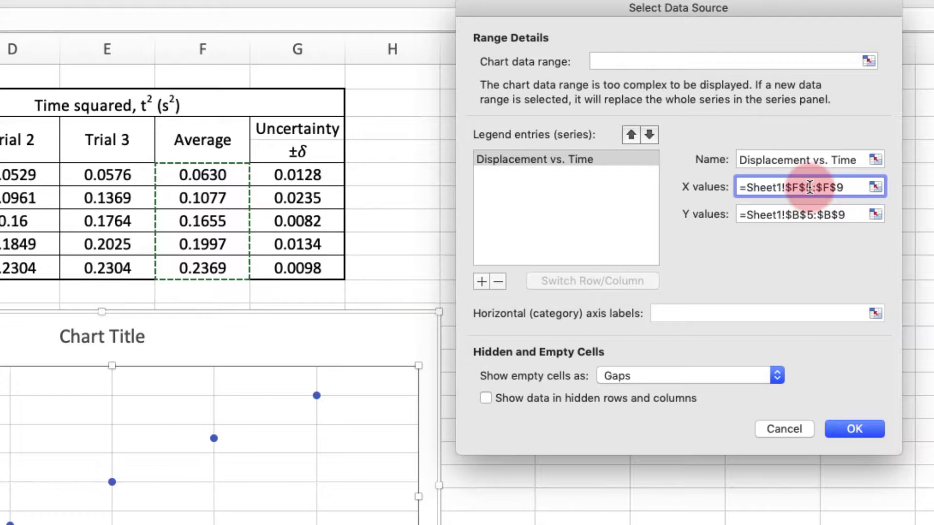
left_click(852, 214)
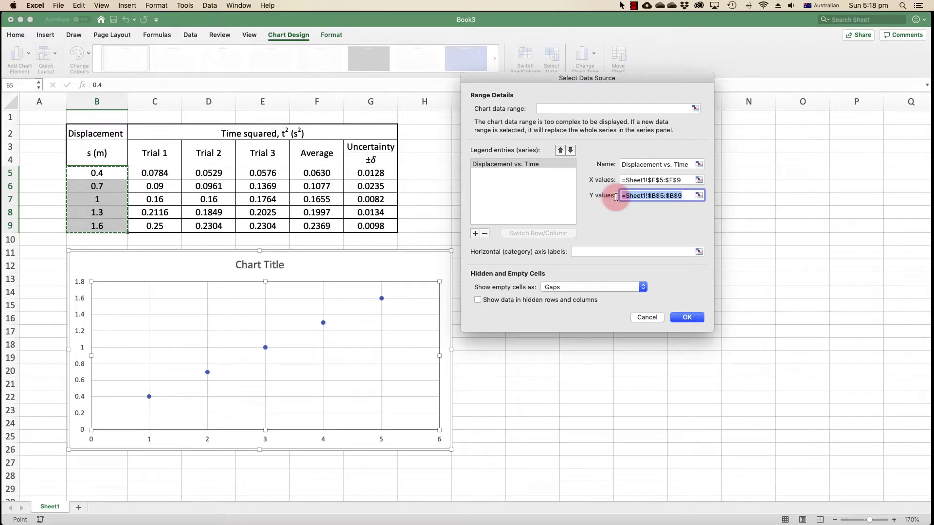
key("BackSpace")
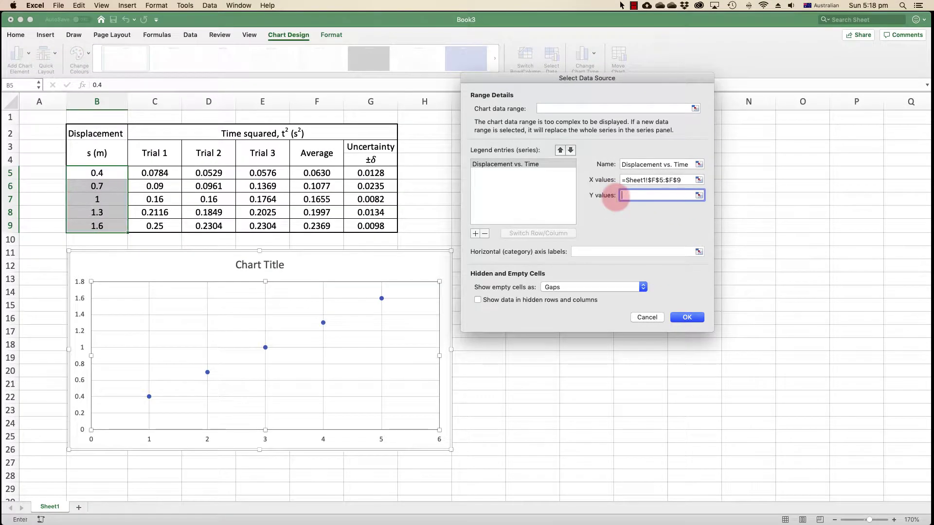
left_click(104, 173)
left_click_drag(104, 172, 116, 225)
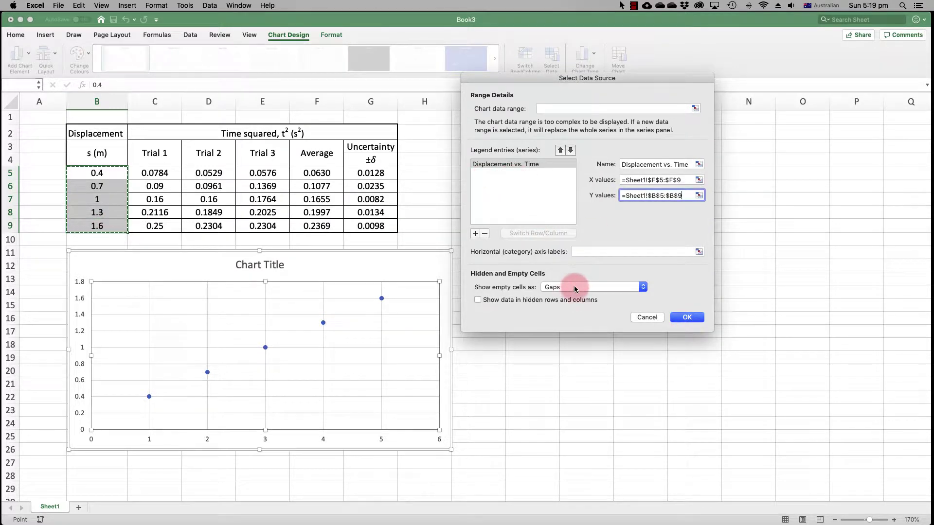
left_click(687, 317)
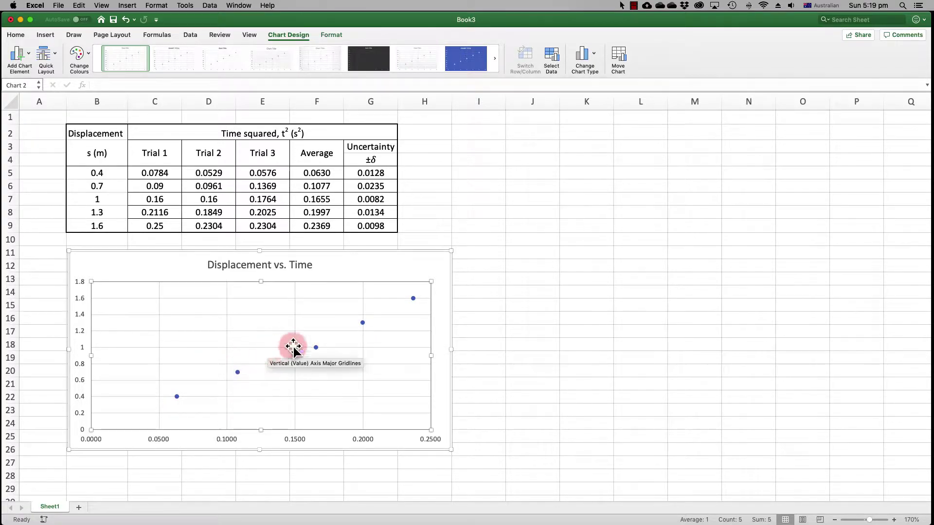
Add a linear trendline to the Displacement vs. Time data points
left_click(362, 323)
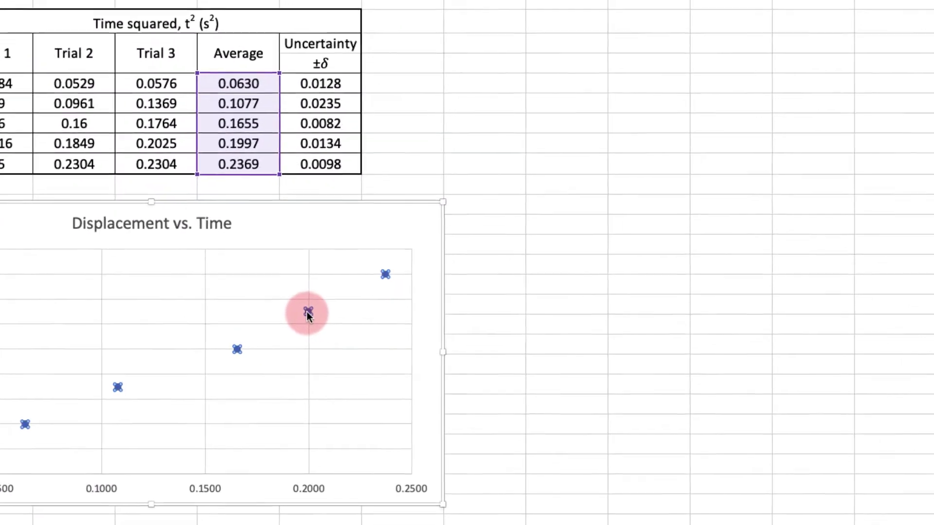
right_click(362, 323)
left_click(384, 422)
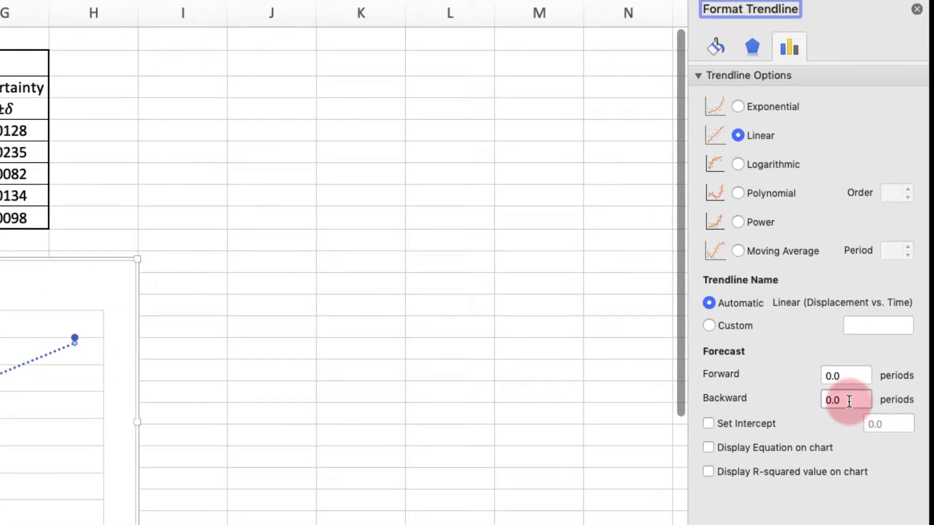
Extend the trendline backward by 0.5 periods
left_click_drag(849, 401, 821, 400)
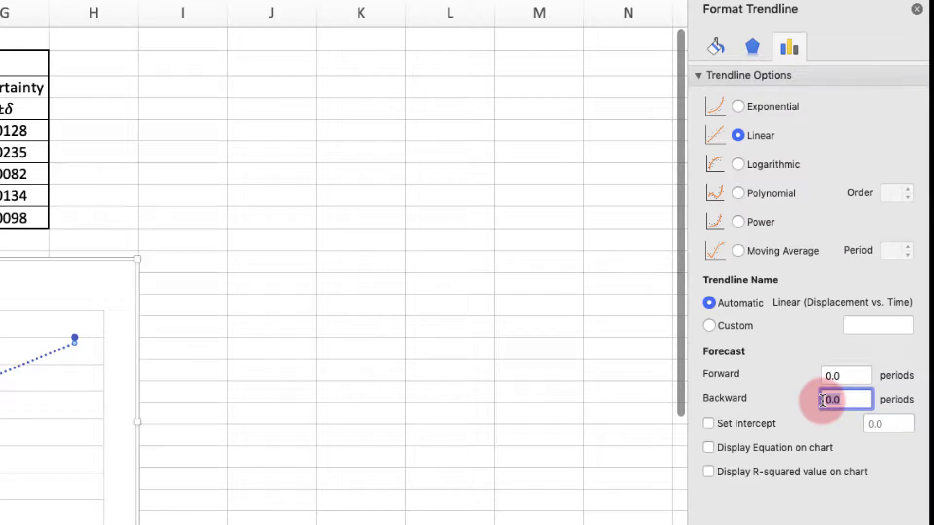
type("0.5")
key("Return")
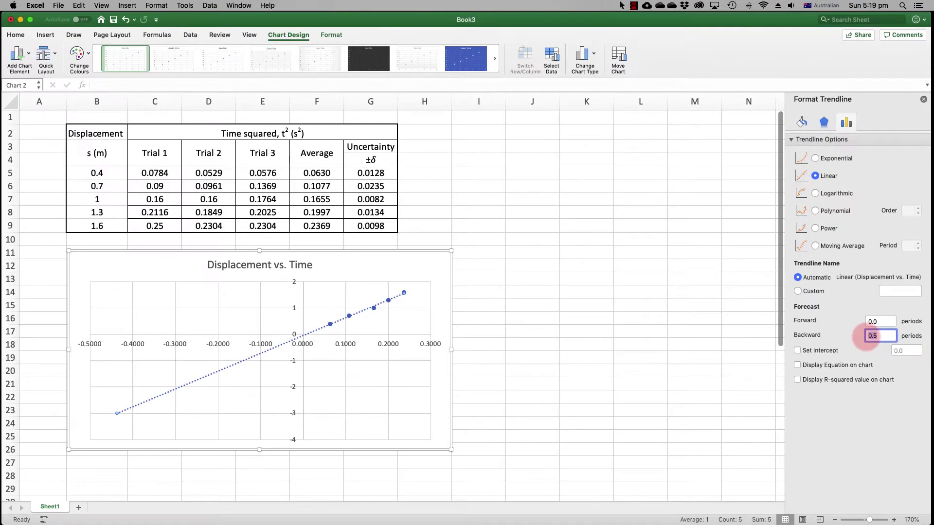
Set the trendline's backward forecast to 0.08 periods
left_click(874, 335)
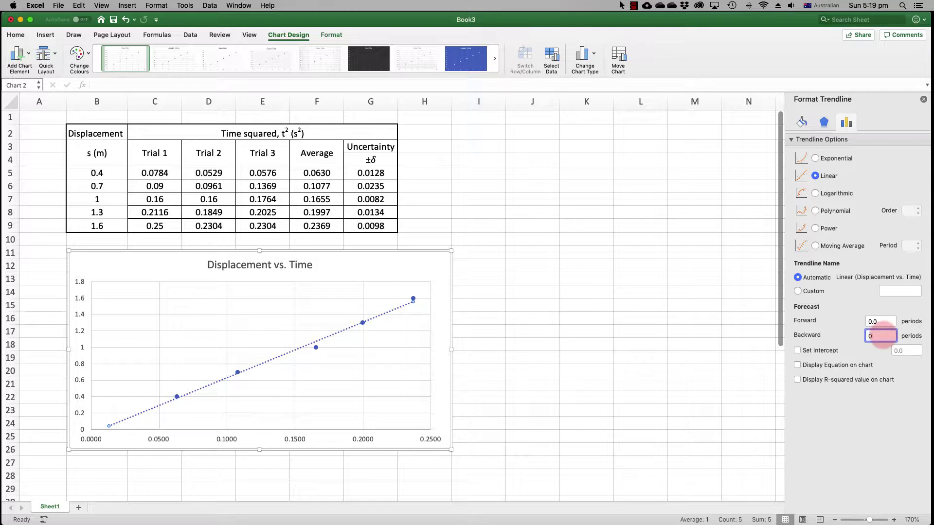
key("Return")
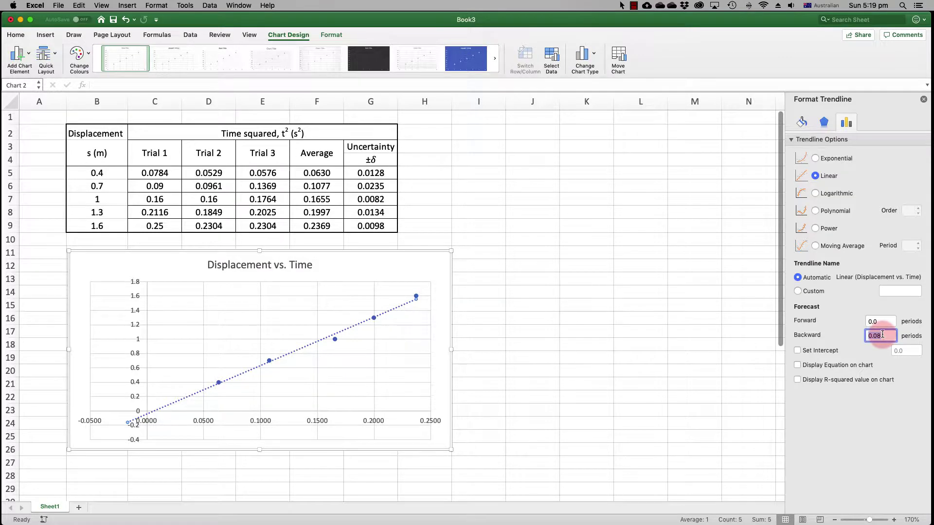
left_click_drag(882, 334, 867, 335)
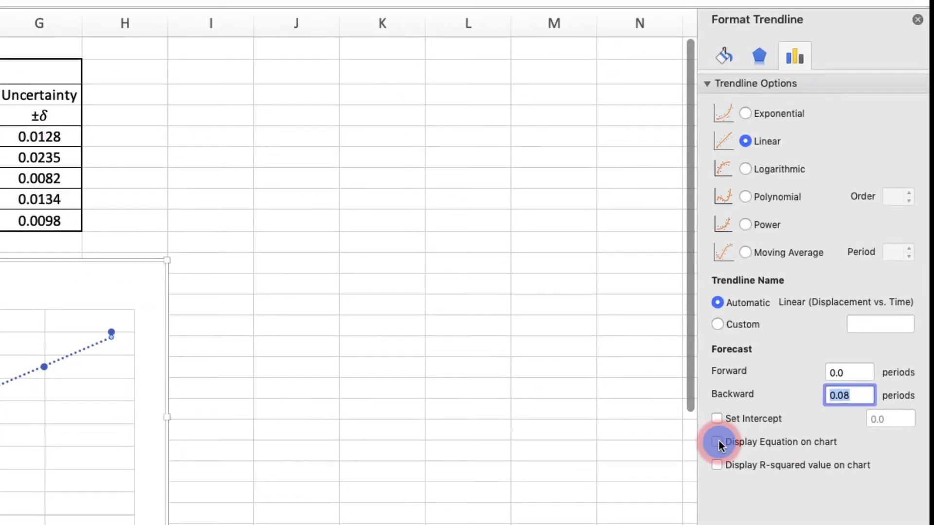
Display the trendline's equation and R-squared value on the chart, and close the trendline formatting settings
left_click(768, 394)
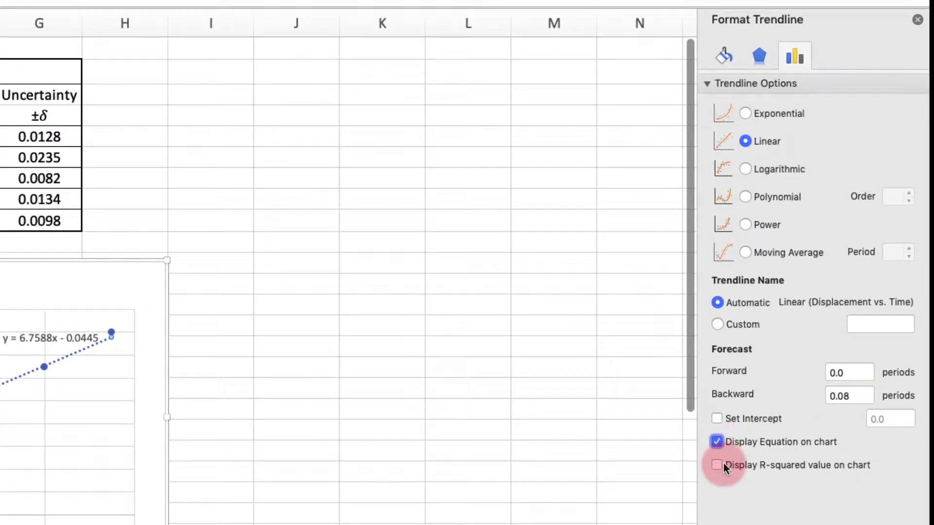
left_click(717, 463)
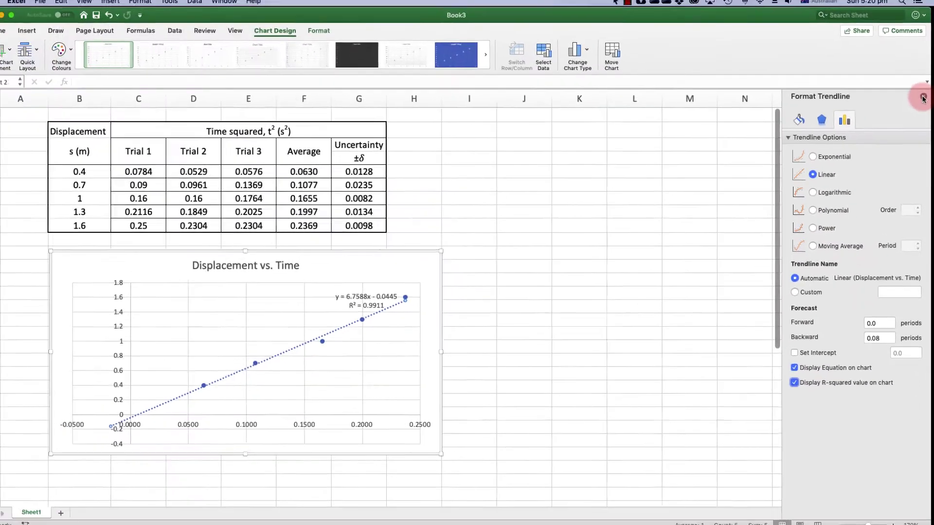
left_click(923, 98)
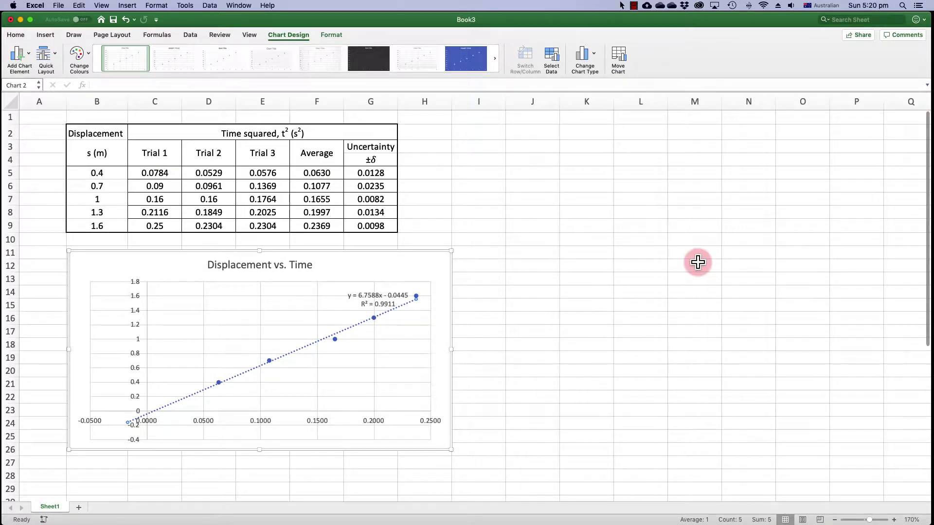
Examine the uncertainty column in G3:G9 against the trial and average values of the table
left_click_drag(384, 150, 426, 212)
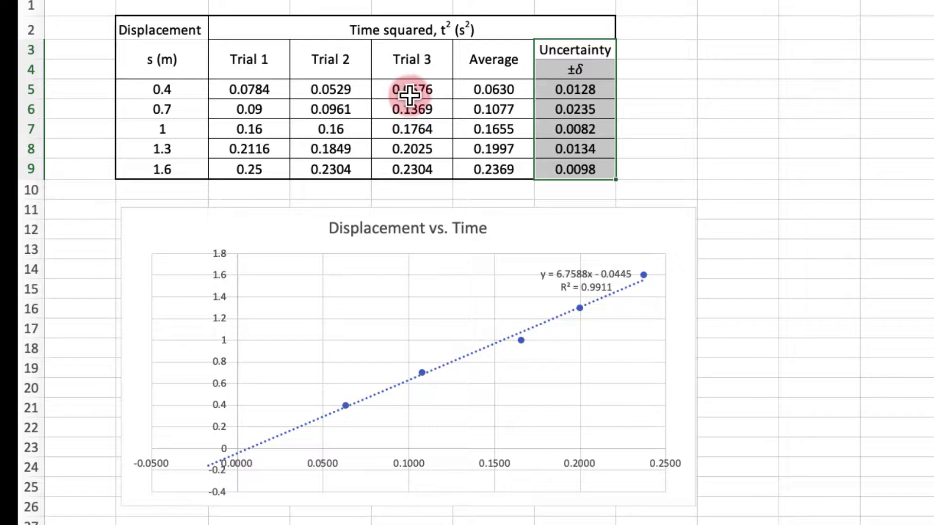
scroll(411, 98, "left", 1)
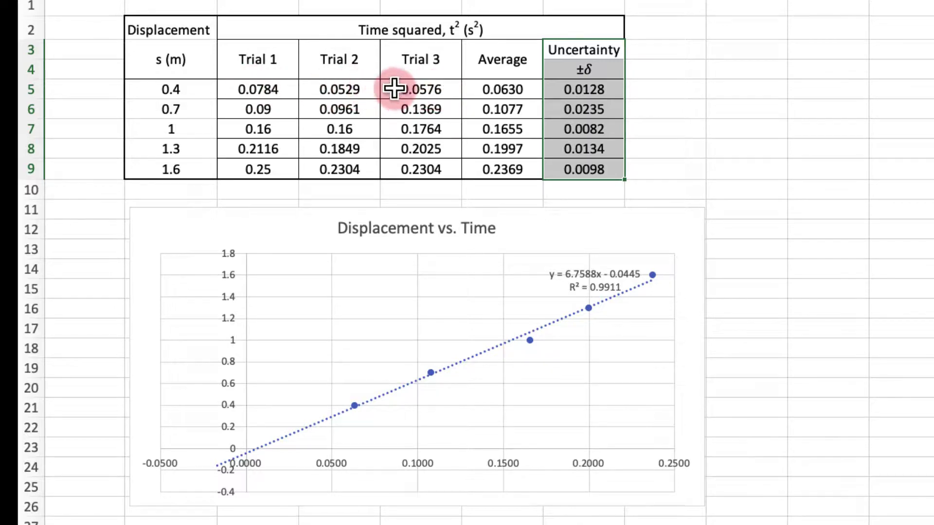
scroll(397, 89, "left", 1)
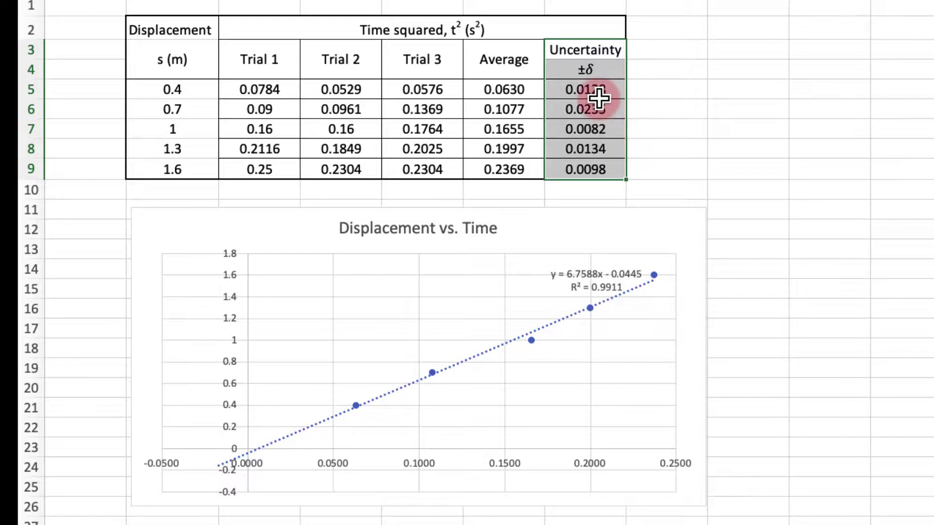
scroll(593, 98, "right", 1)
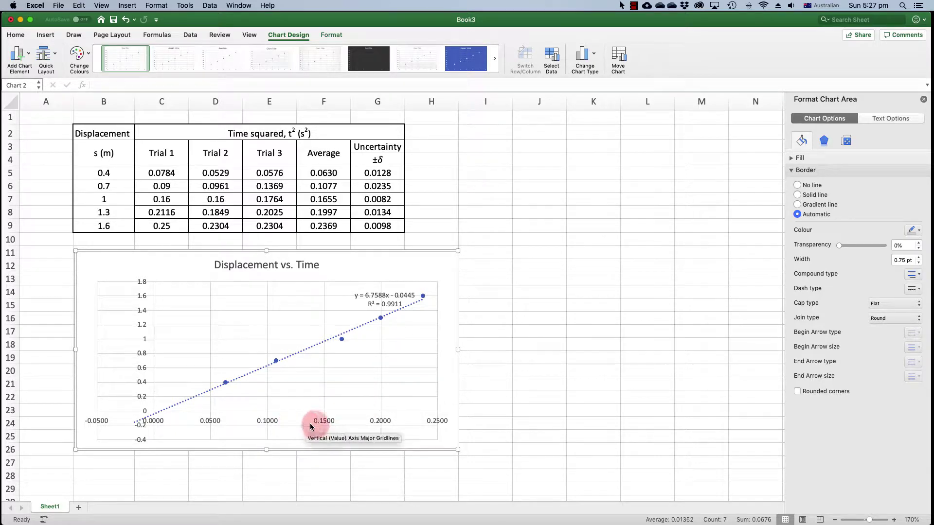
Add a horizontal axis title to the chart with the text "t2, s2"
left_click(23, 53)
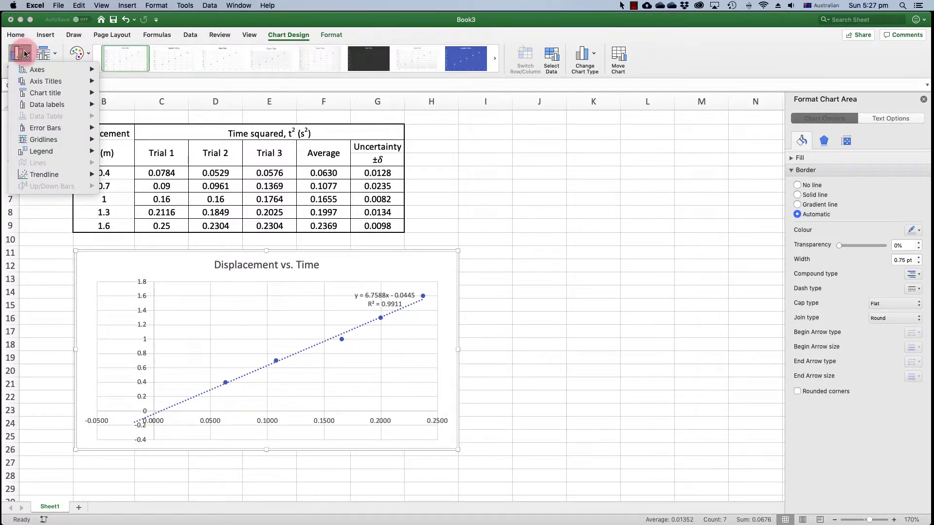
mouse_move(54, 81)
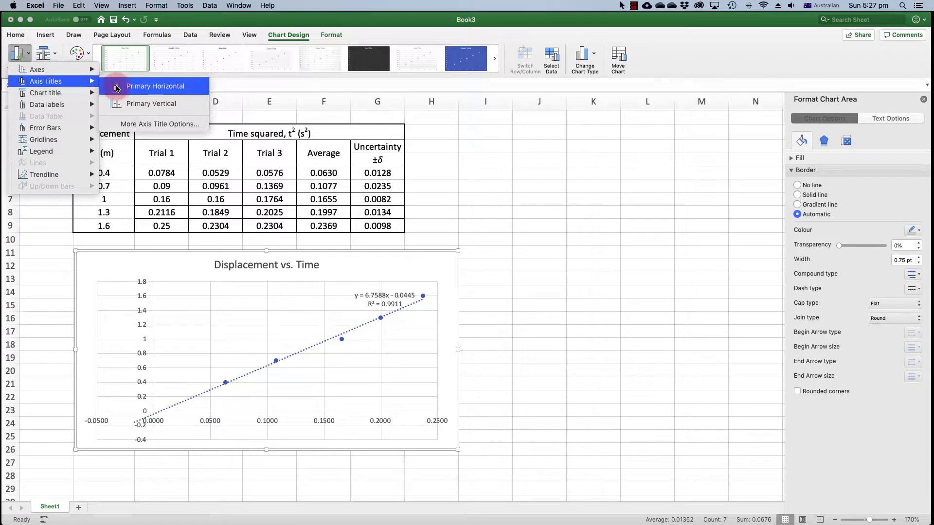
left_click(117, 87)
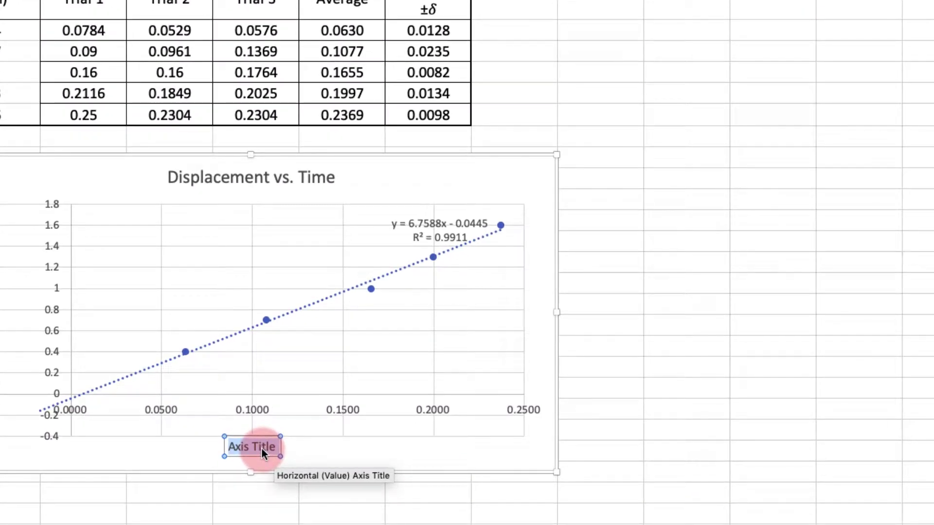
type("t")
type("2, ")
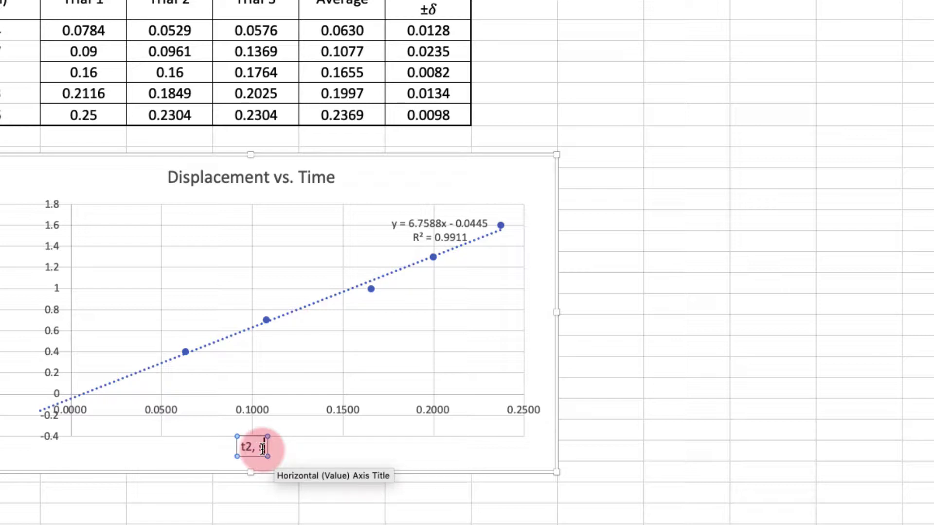
type("s2")
Format the 2 after the t in the horizontal axis title as superscript
left_click_drag(276, 447, 242, 444)
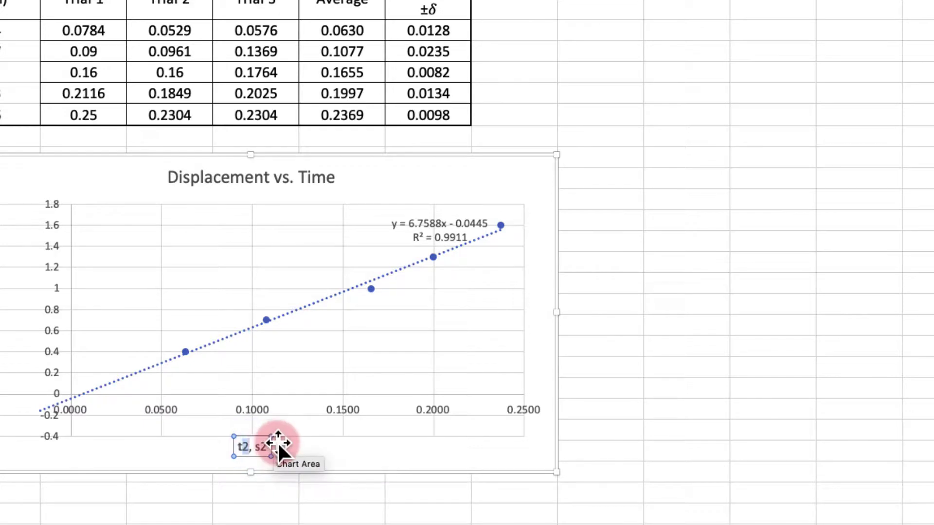
right_click(245, 445)
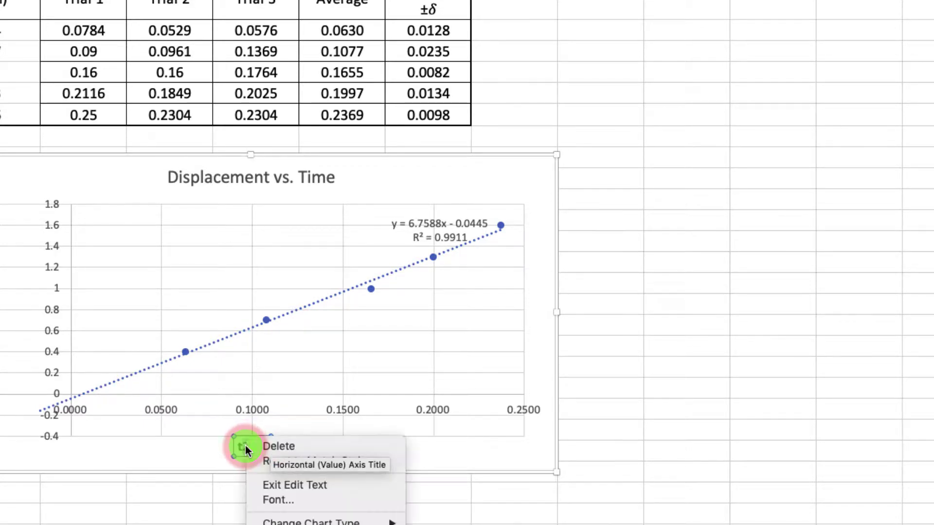
left_click(284, 498)
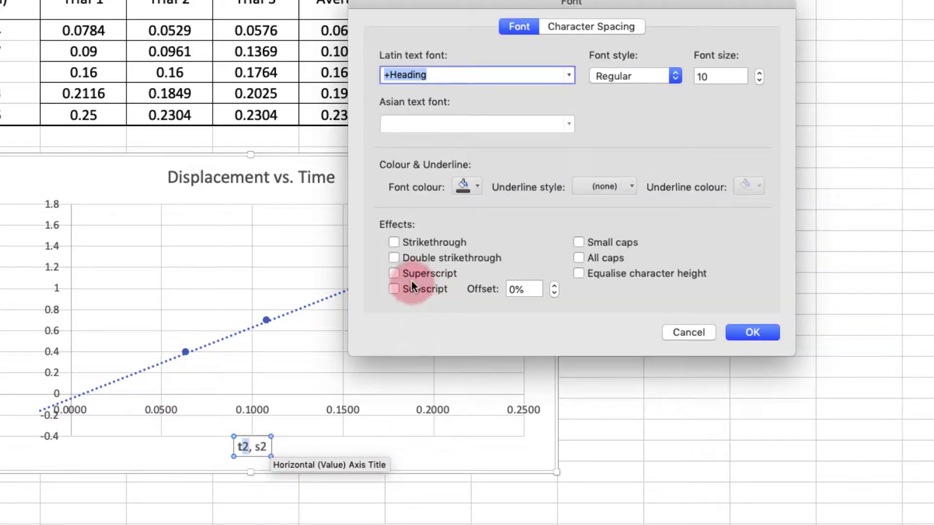
left_click(394, 274)
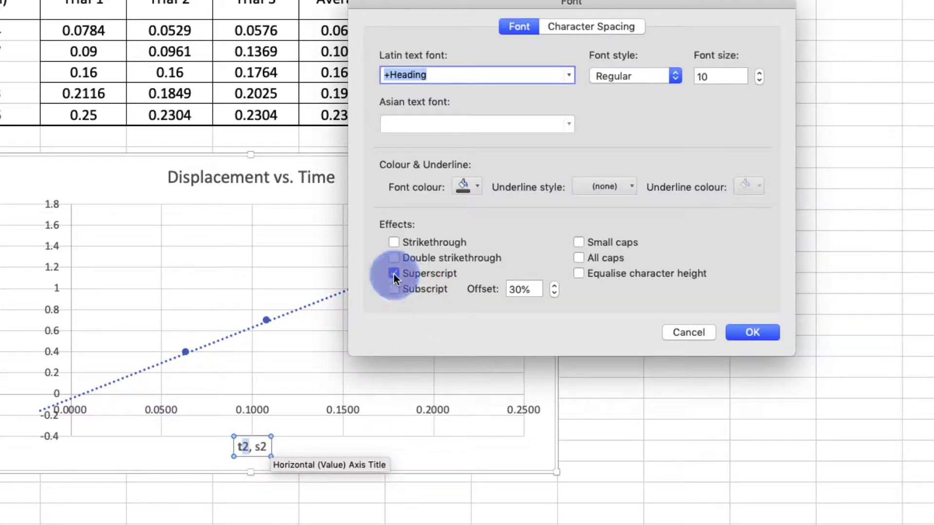
left_click(759, 333)
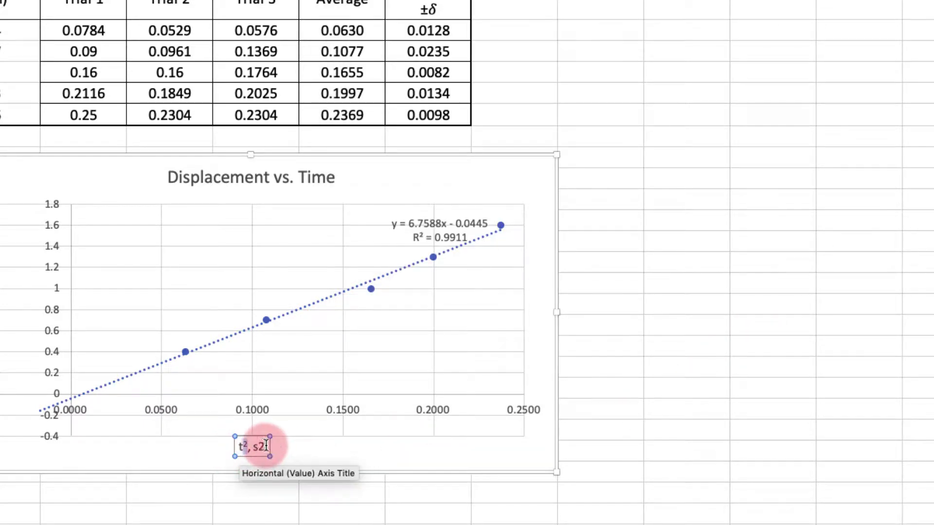
Format the 2 after the s in the horizontal axis title as superscript
left_click(264, 445)
left_click_drag(265, 445, 260, 446)
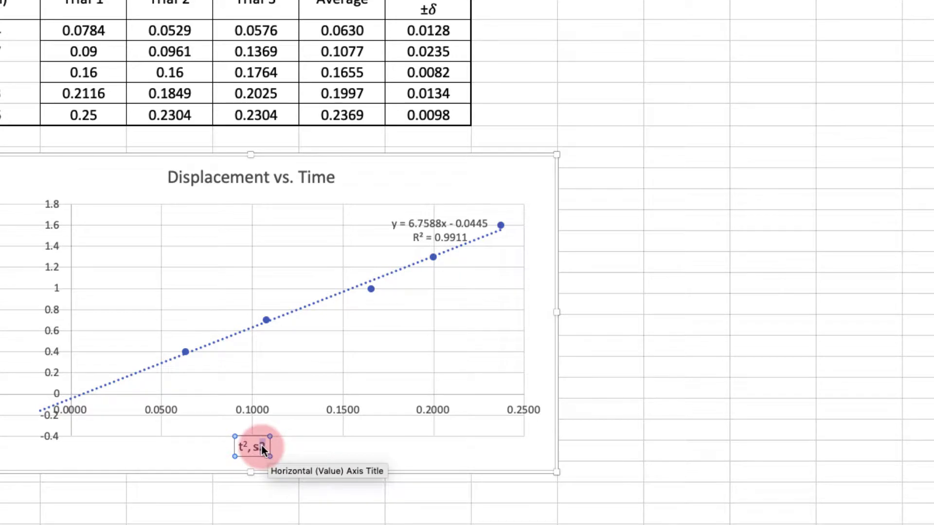
right_click(261, 445)
left_click(311, 504)
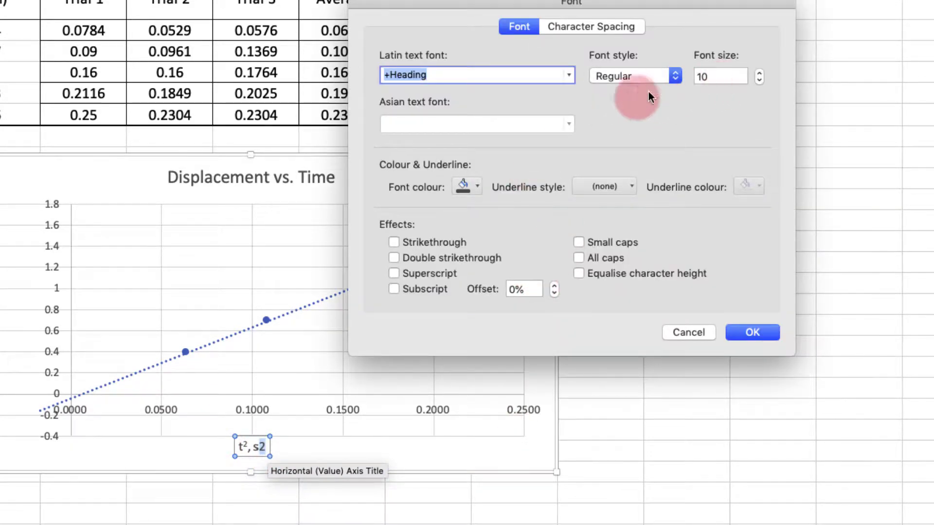
left_click(394, 273)
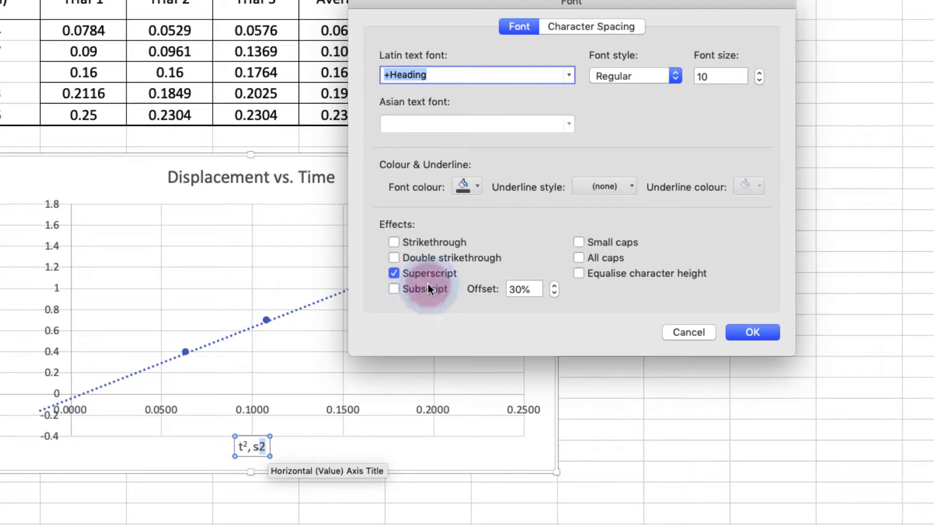
left_click(763, 330)
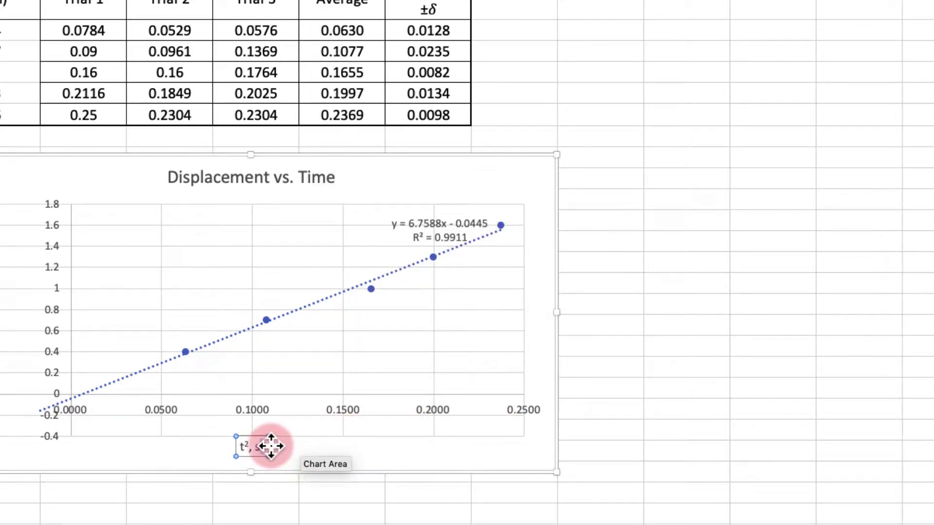
Move the horizontal axis title below the 0.2500 end of the axis and increase its font size to about 12 points
left_click_drag(267, 444, 513, 439)
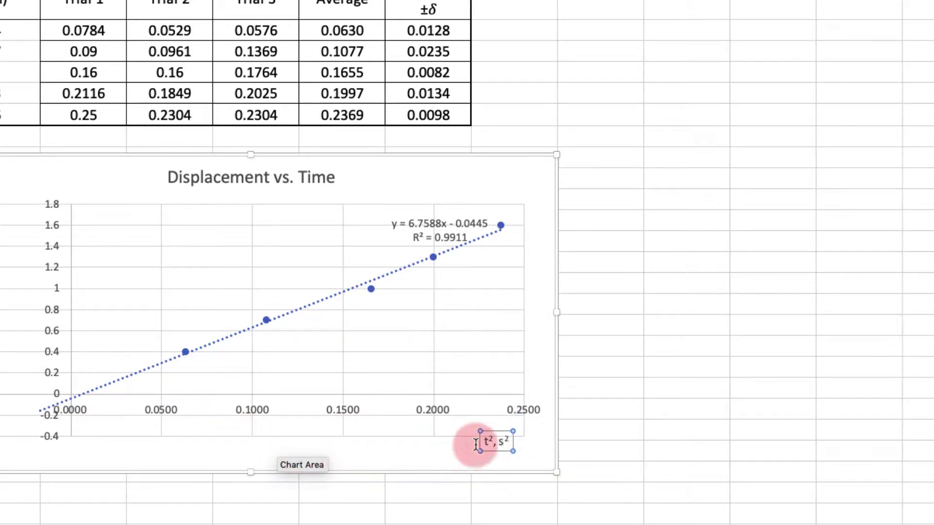
left_click(493, 442)
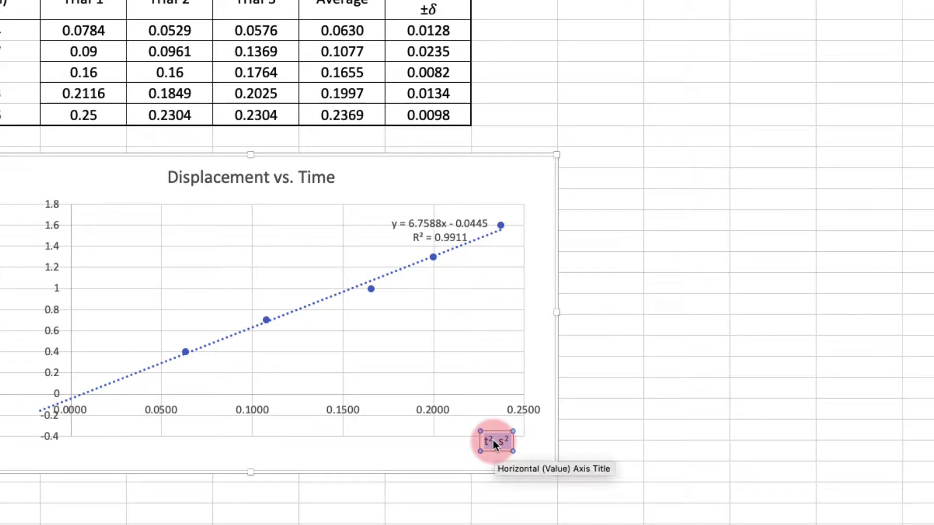
right_click(492, 439)
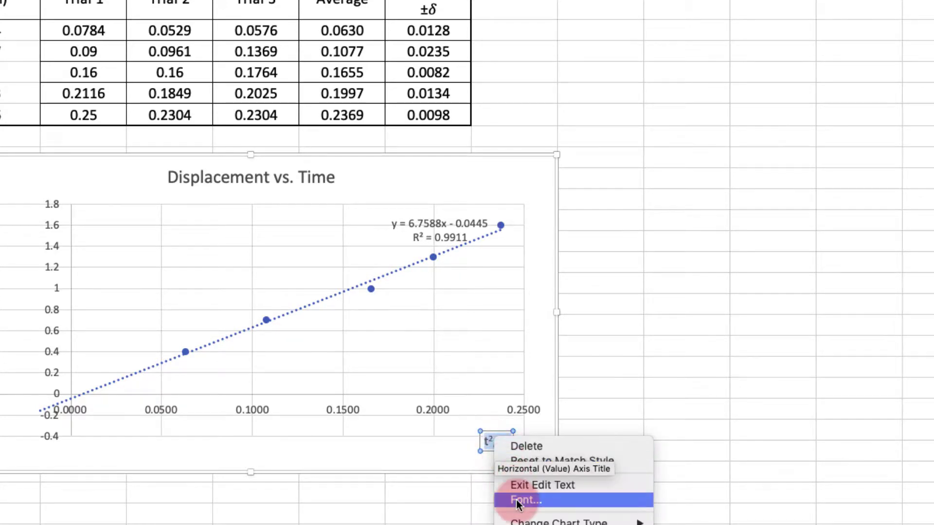
left_click(739, 288)
left_click(761, 226)
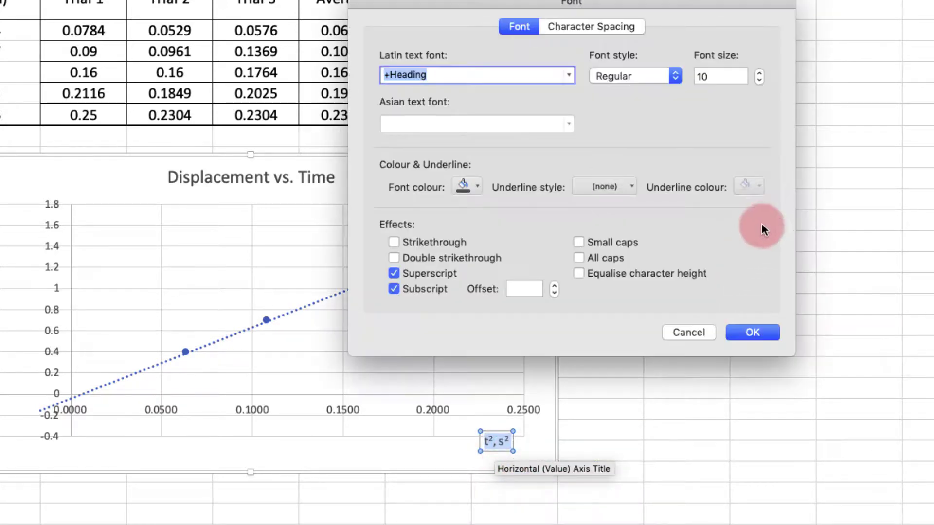
left_click(759, 74)
left_click(760, 74)
left_click(760, 73)
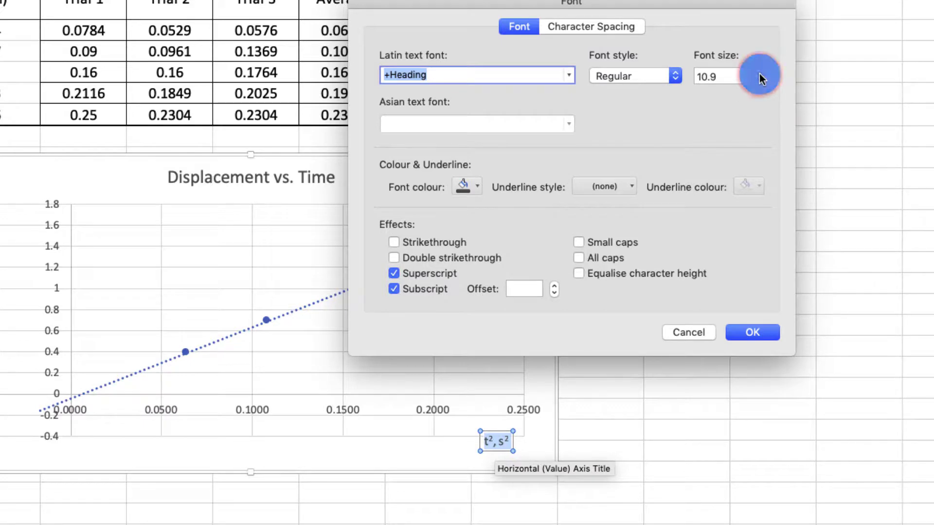
left_click(761, 77)
left_click(760, 77)
left_click(761, 77)
left_click(760, 77)
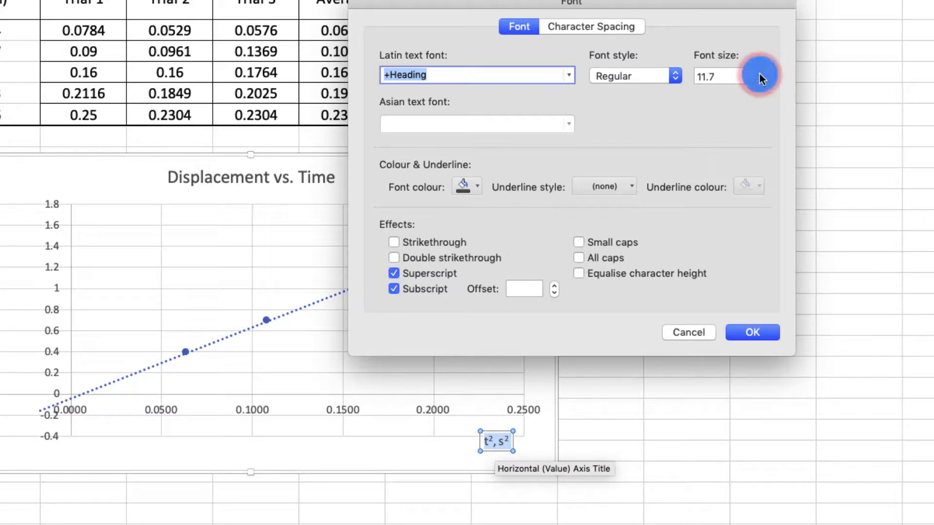
left_click(759, 74)
left_click(751, 332)
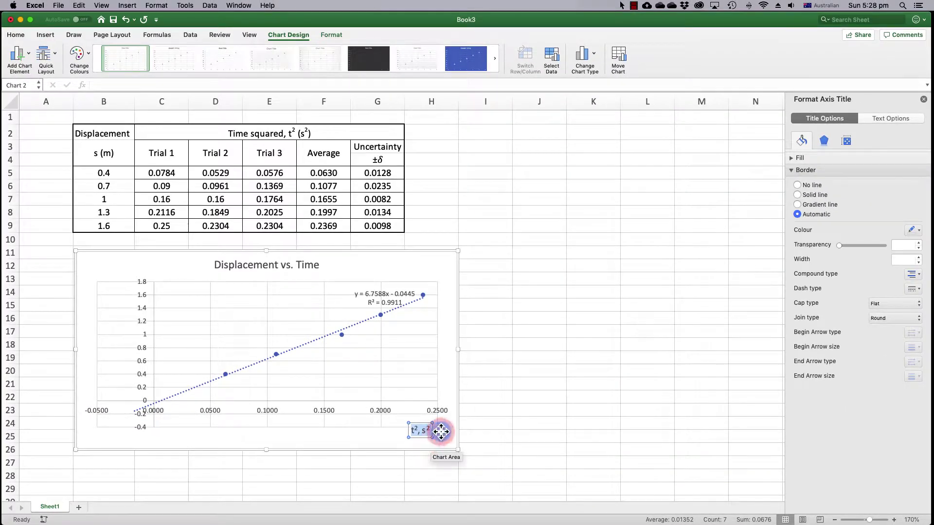
left_click(443, 432)
Add a vertical axis title with the text "s, m" and move it beside the upper end of the vertical axis
left_click(23, 73)
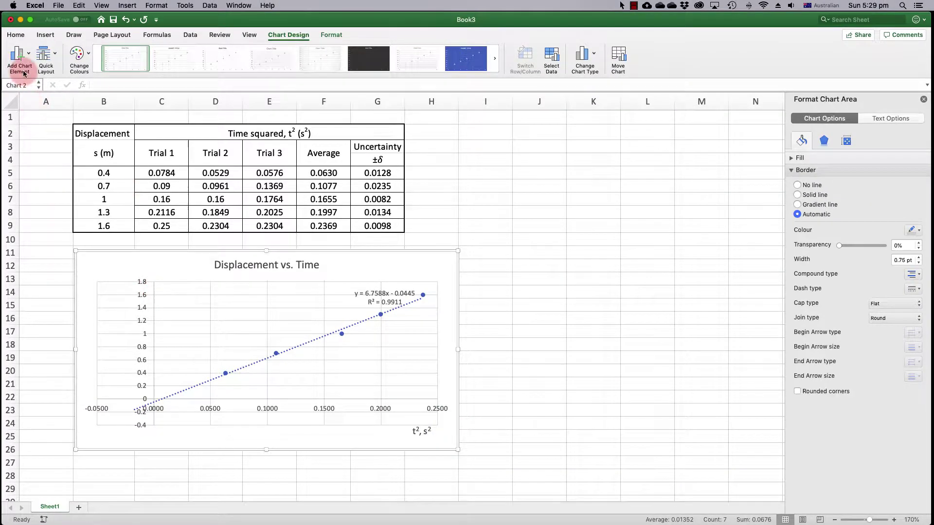
left_click(24, 72)
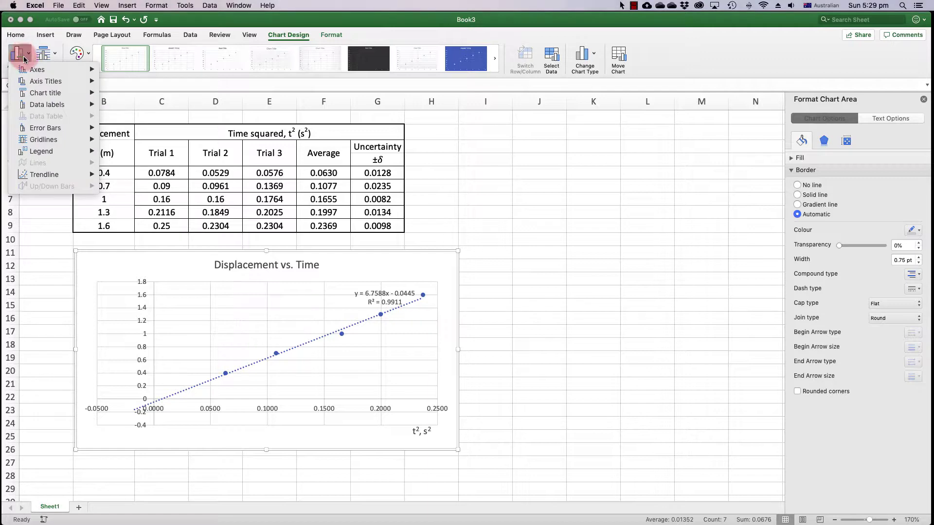
mouse_move(43, 71)
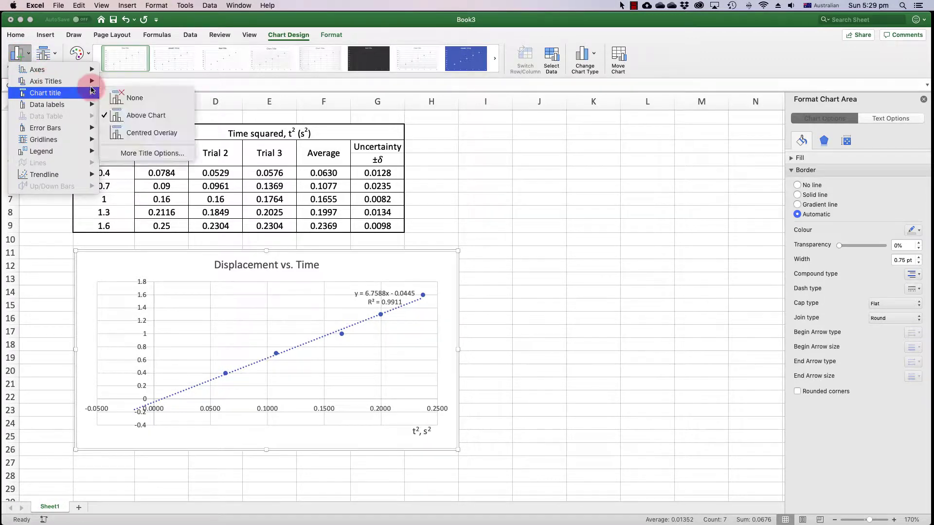
mouse_move(73, 81)
left_click(123, 106)
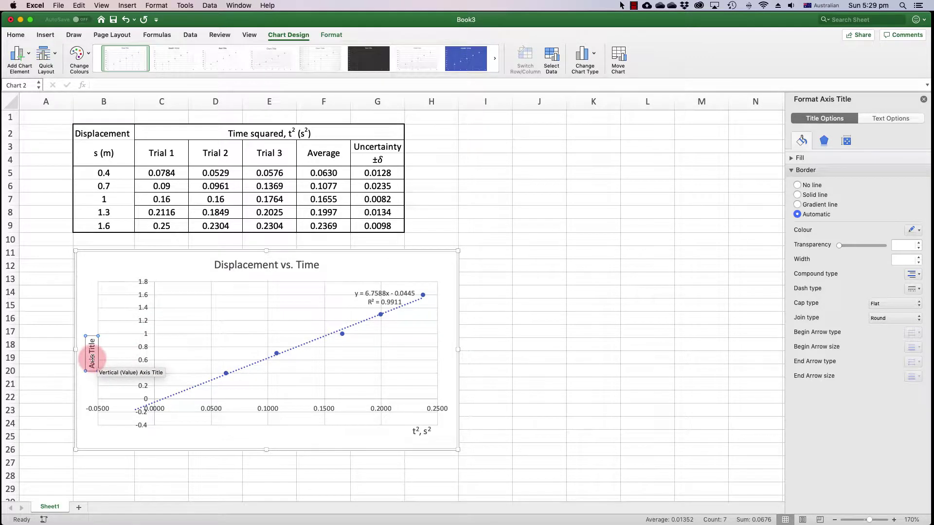
left_click(93, 361)
left_click_drag(93, 359, 94, 340)
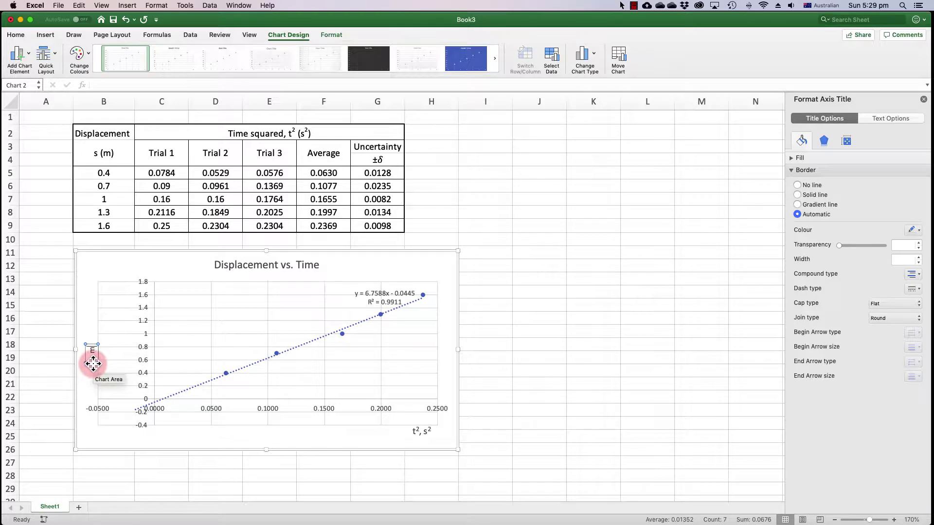
left_click_drag(91, 359, 115, 287)
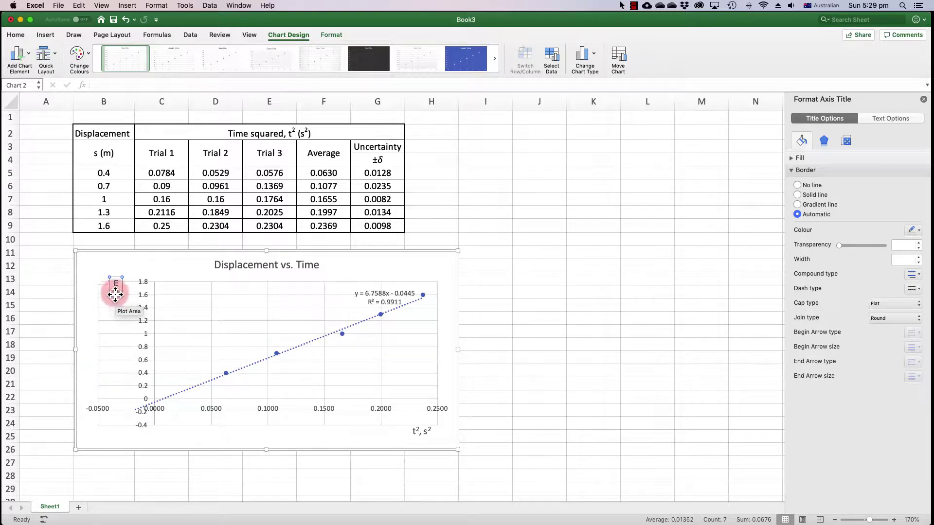
Set the font size of the vertical axis title "s, m" to 12 points
left_click(116, 286)
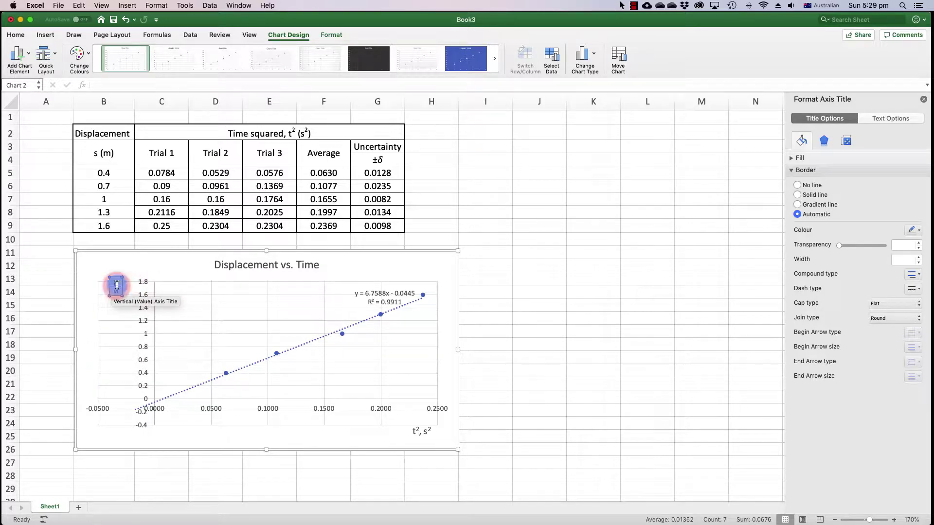
left_click_drag(116, 285, 116, 298)
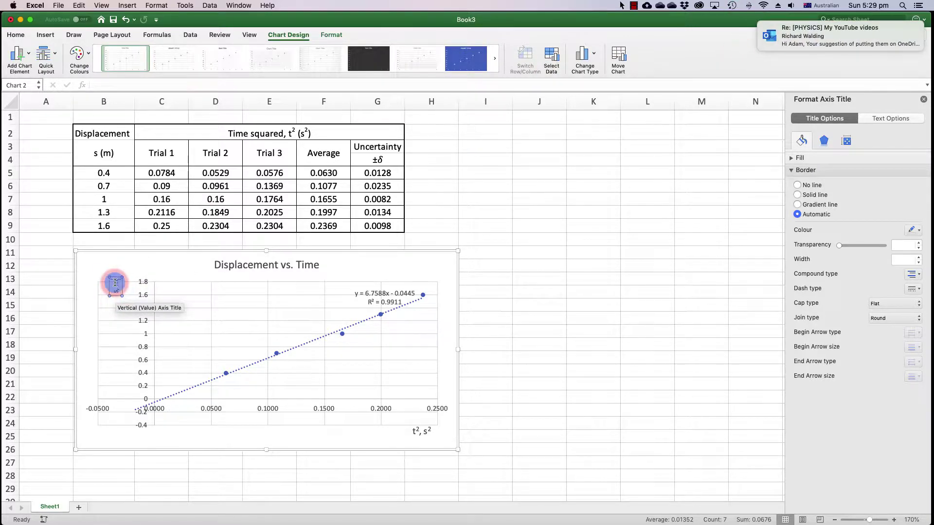
left_click_drag(115, 282, 120, 295)
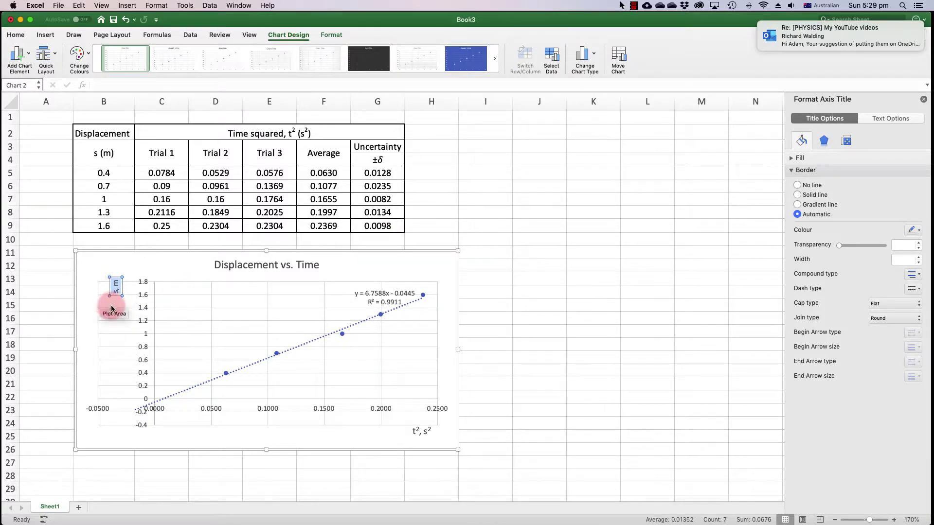
scroll(112, 308, "right", 1)
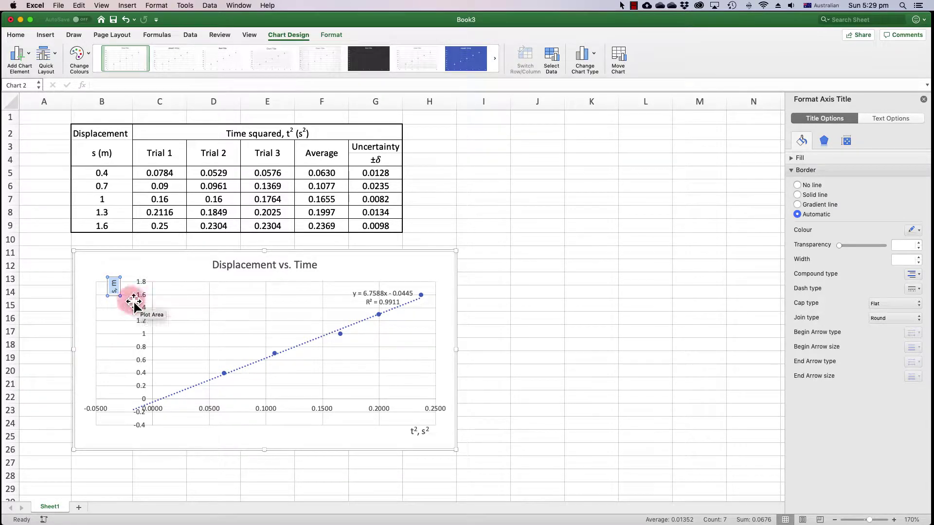
left_click(115, 288)
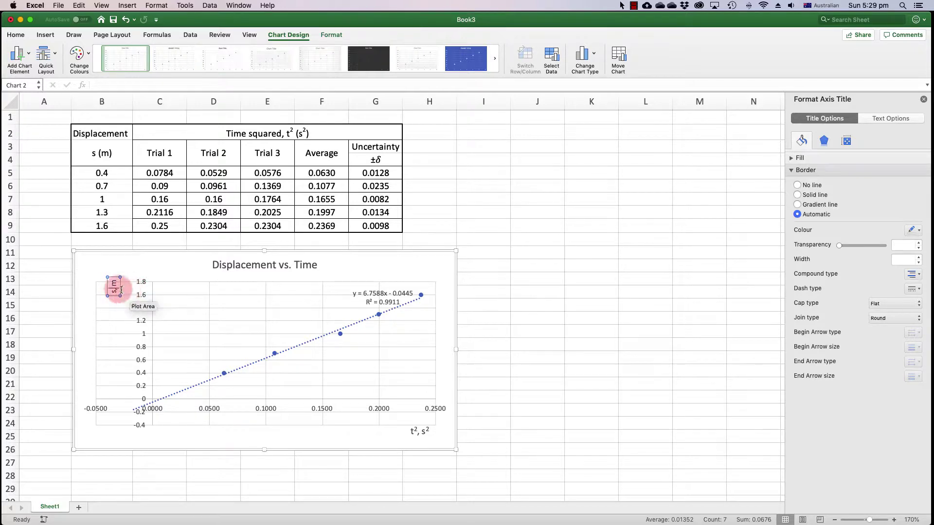
left_click(114, 283)
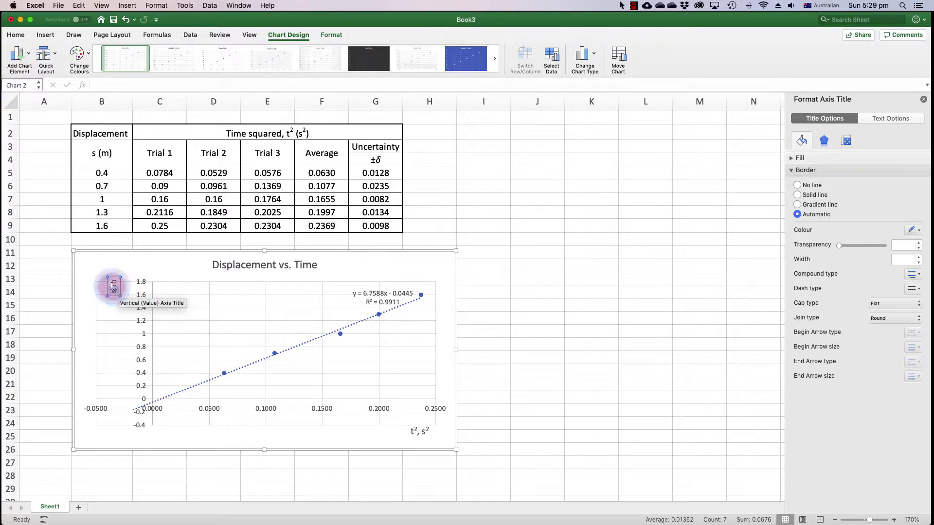
left_click_drag(115, 292, 126, 300)
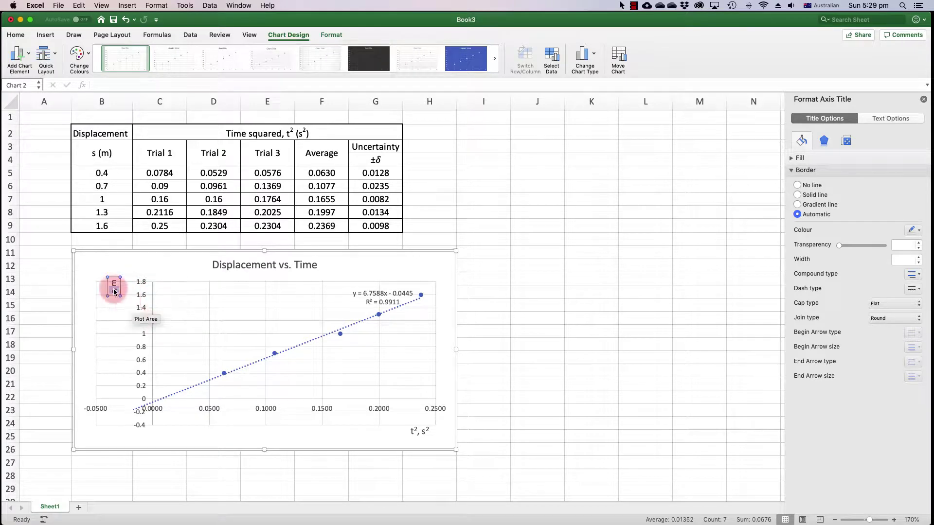
triple_click(113, 289)
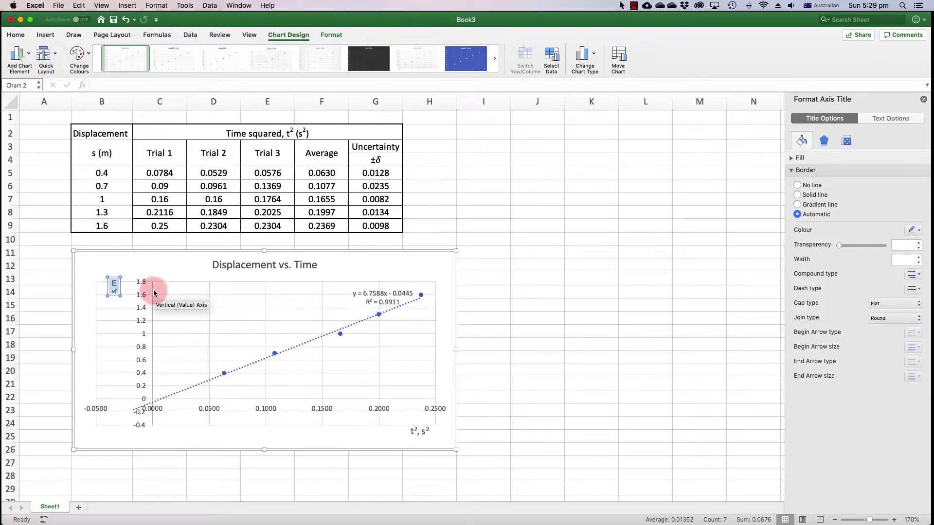
left_click(15, 36)
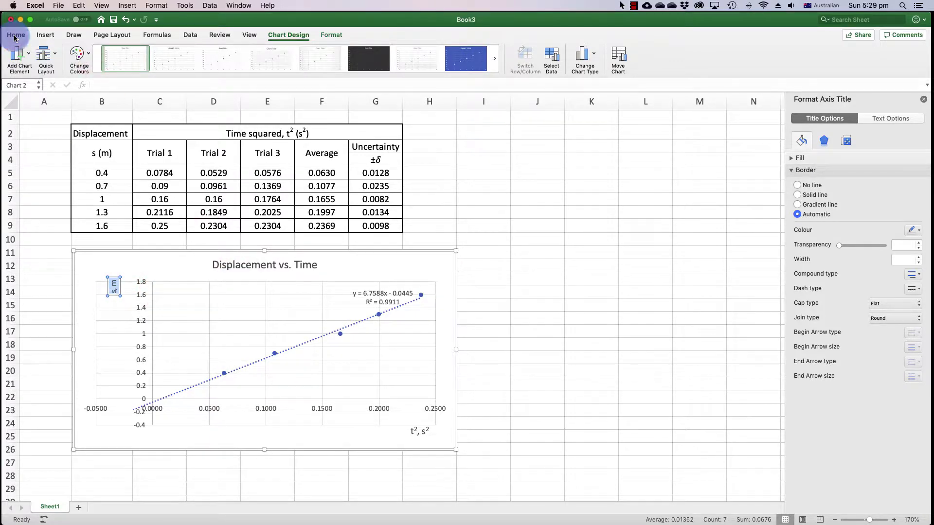
left_click(167, 53)
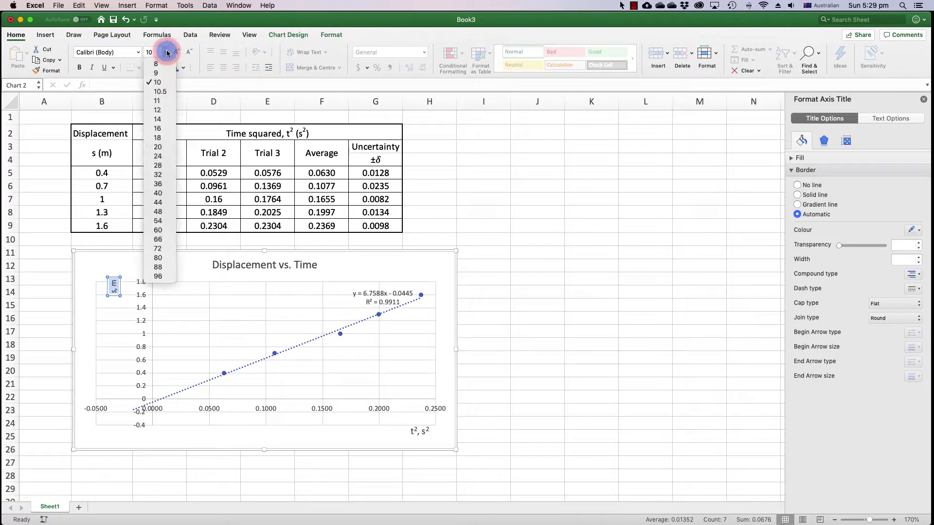
left_click(162, 110)
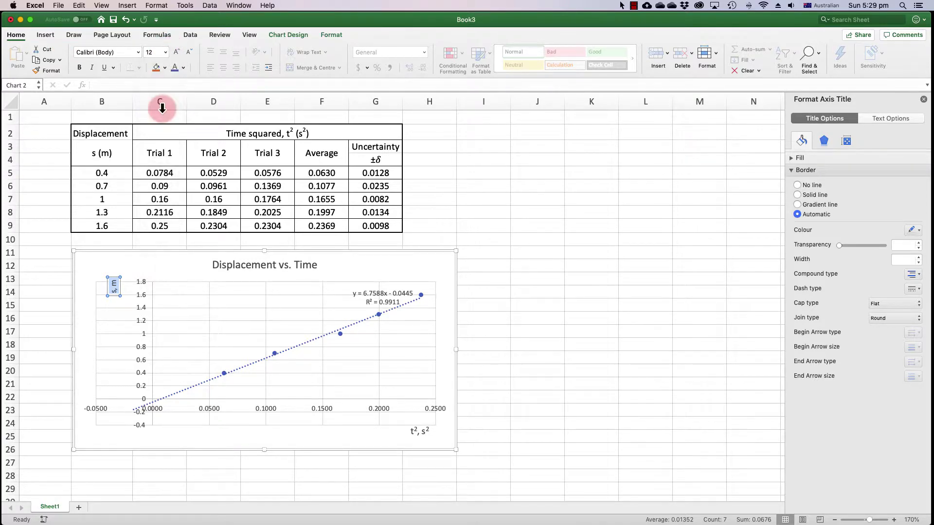
Move the vertical axis title closer to the axis labels, beside the 1.2 to 1.6 values, and close the formatting pane
left_click_drag(114, 298, 122, 311)
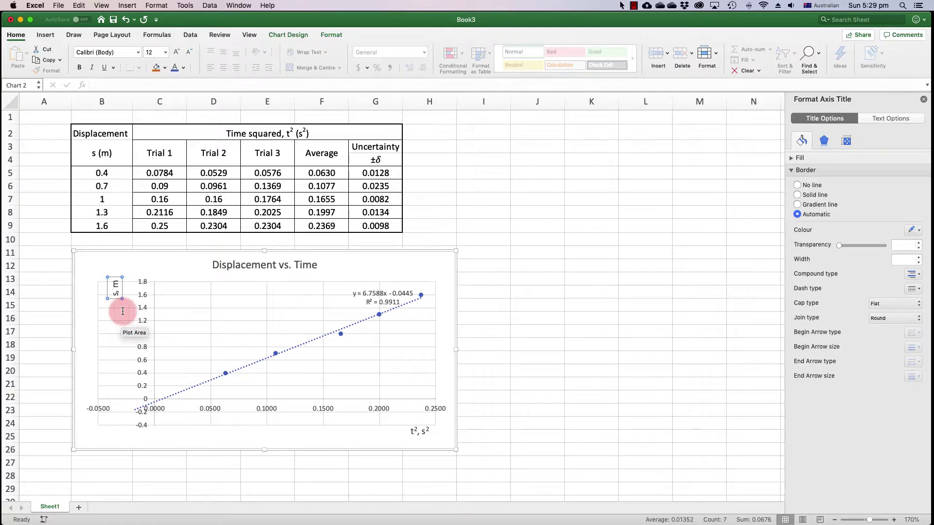
left_click(336, 430)
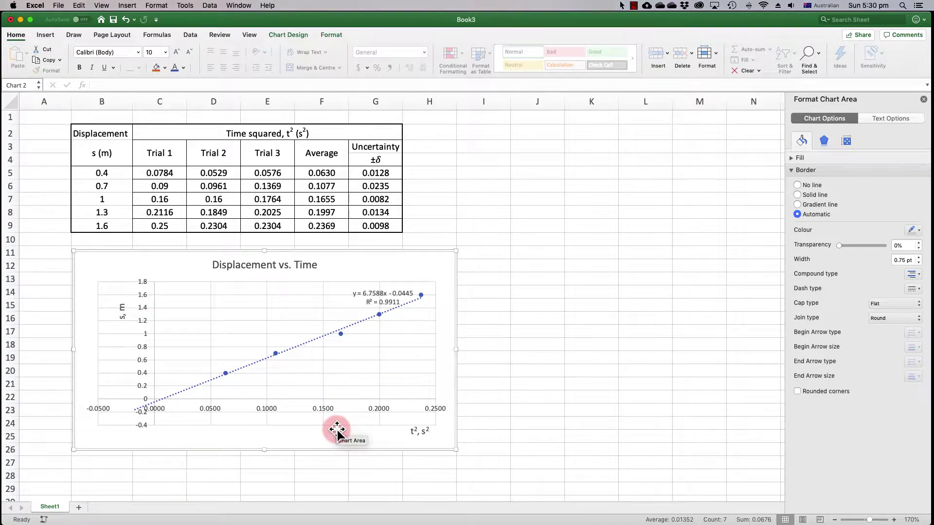
scroll(336, 430, "right", 1)
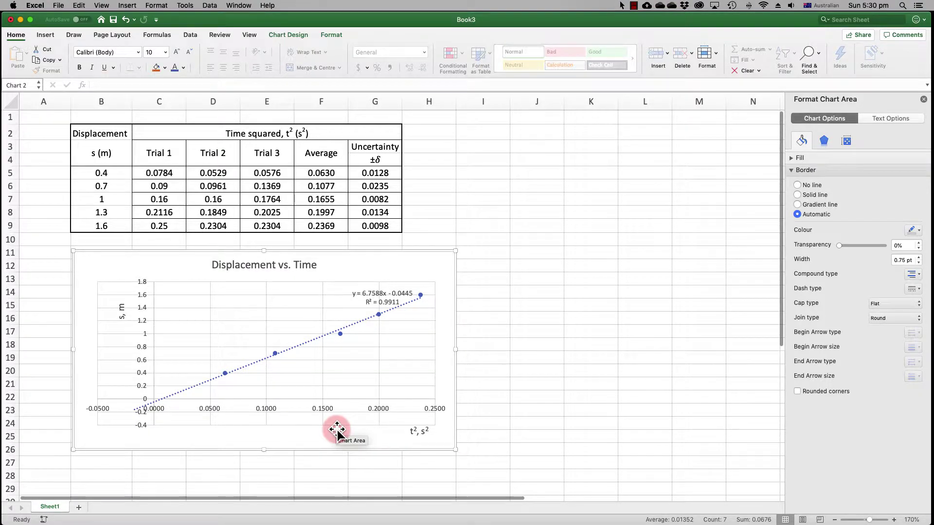
left_click(924, 101)
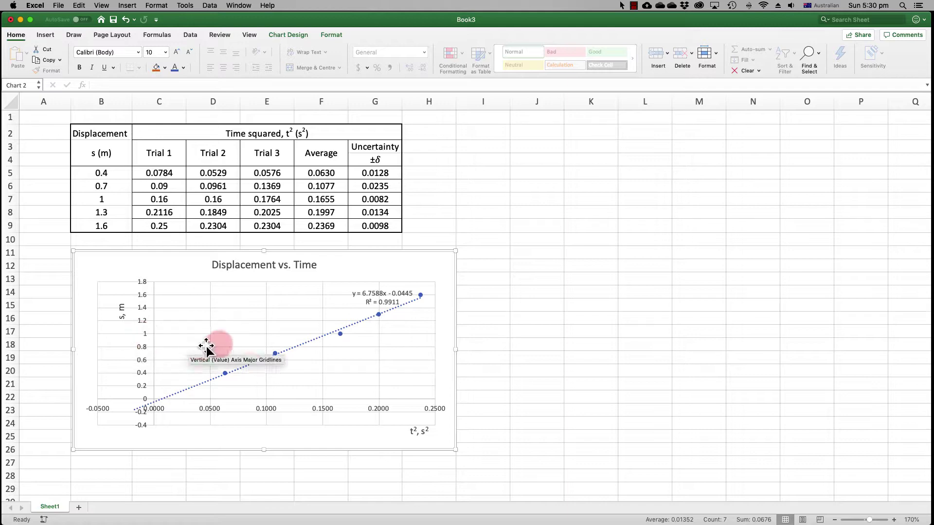
Add error bars to the Displacement vs. Time chart using the detailed error bar options
left_click(410, 369)
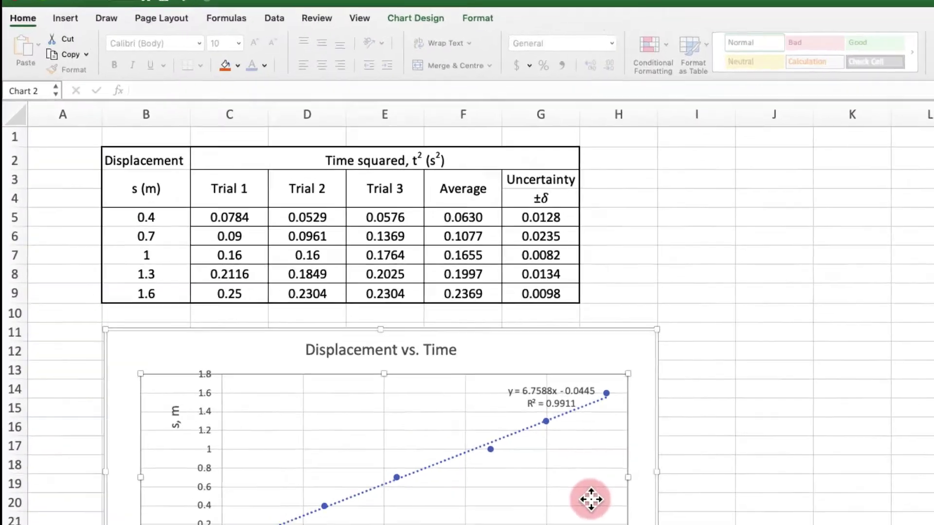
left_click(288, 35)
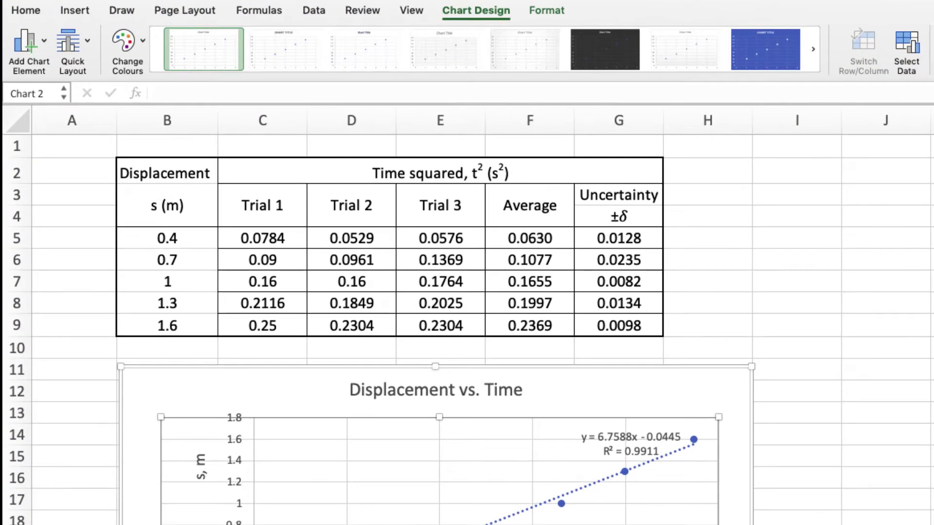
left_click(46, 43)
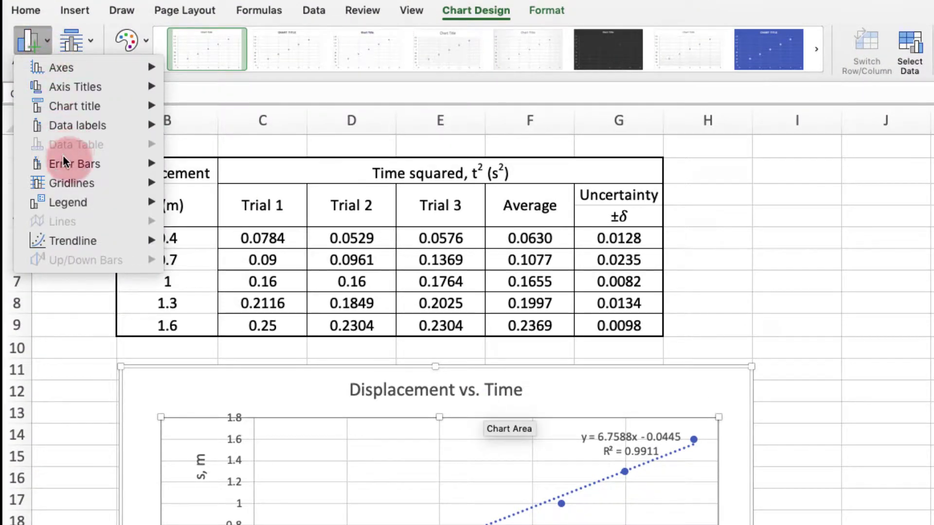
left_click(85, 163)
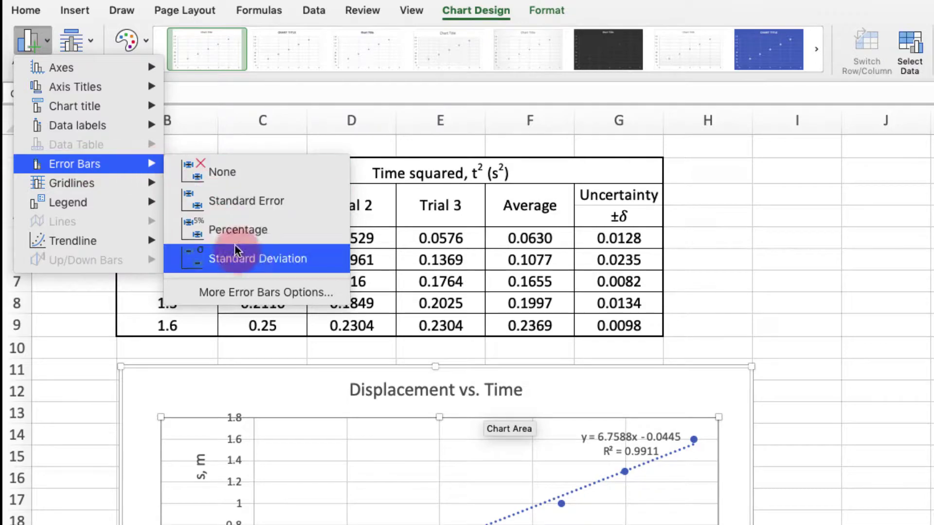
left_click(248, 292)
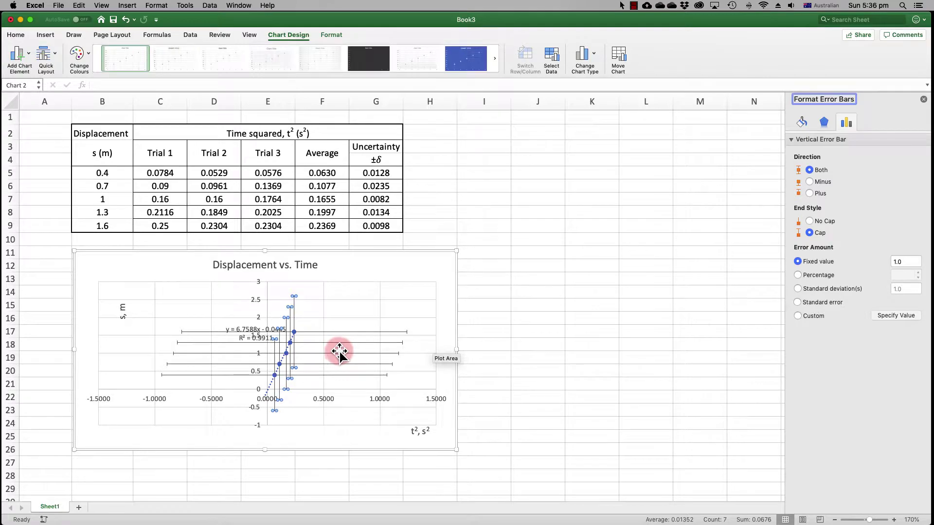
Switch the horizontal error bars to a custom error amount and set the positive error value to the uncertainties in Sheet1 G5:G9
left_click(352, 332)
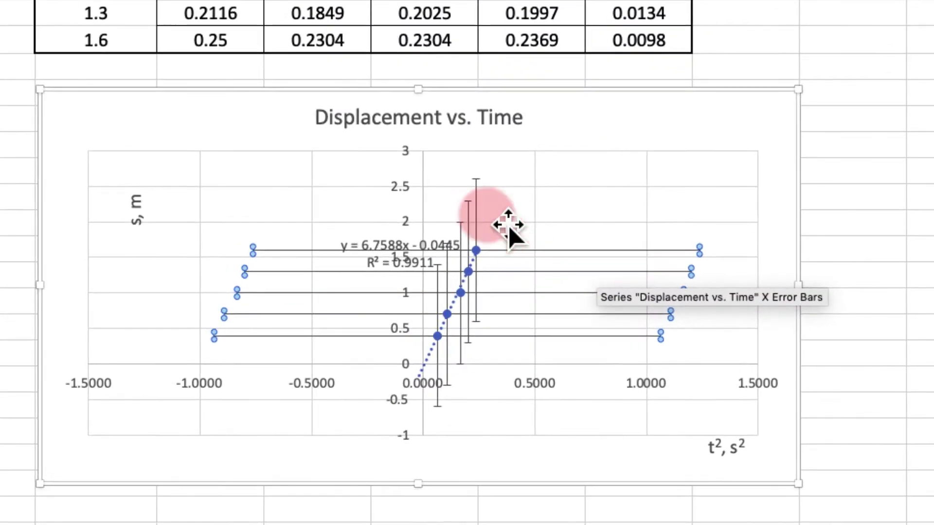
left_click(474, 195)
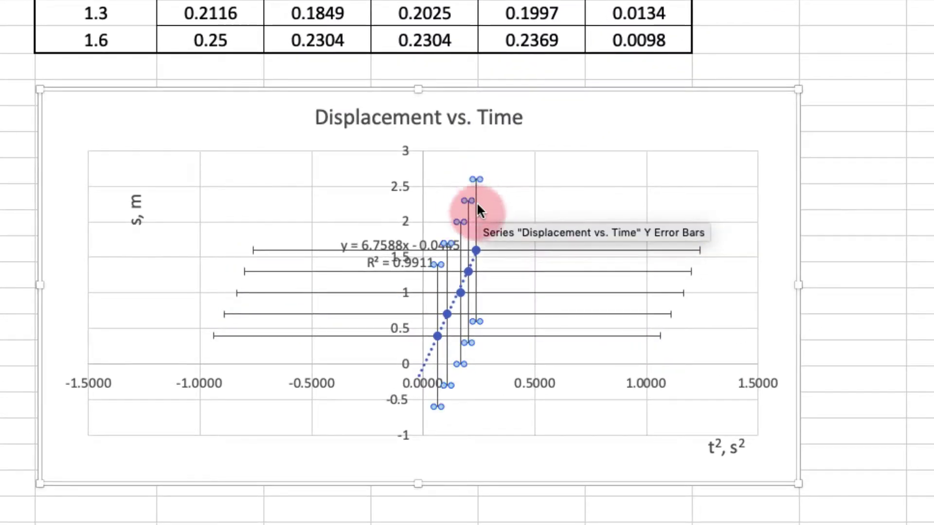
left_click(476, 249)
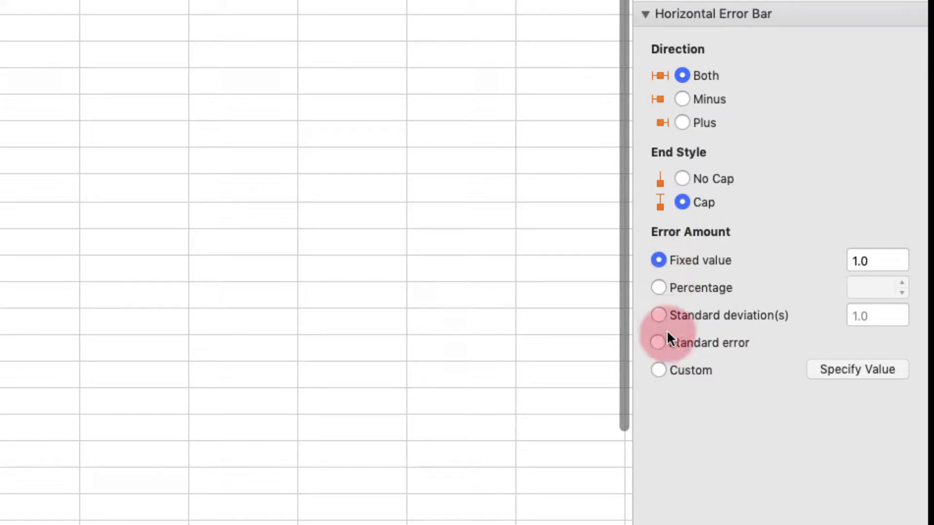
left_click(658, 371)
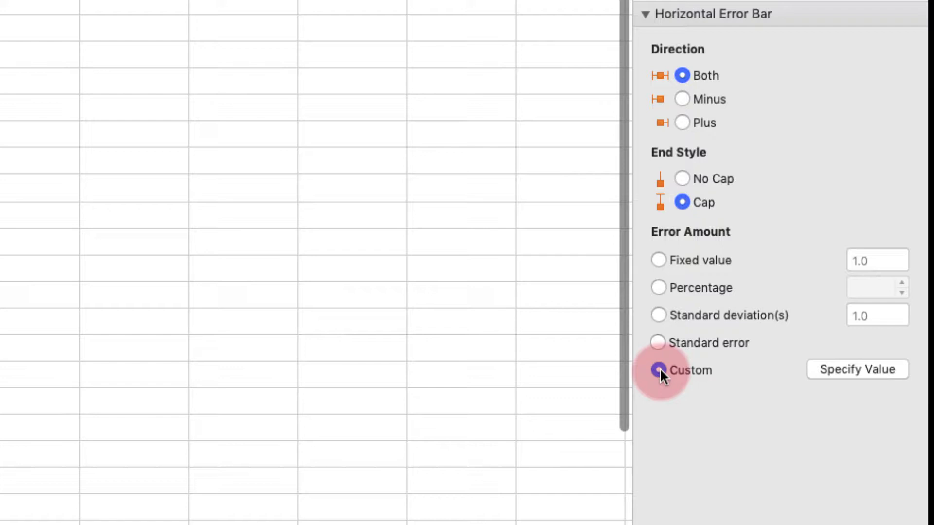
left_click(851, 370)
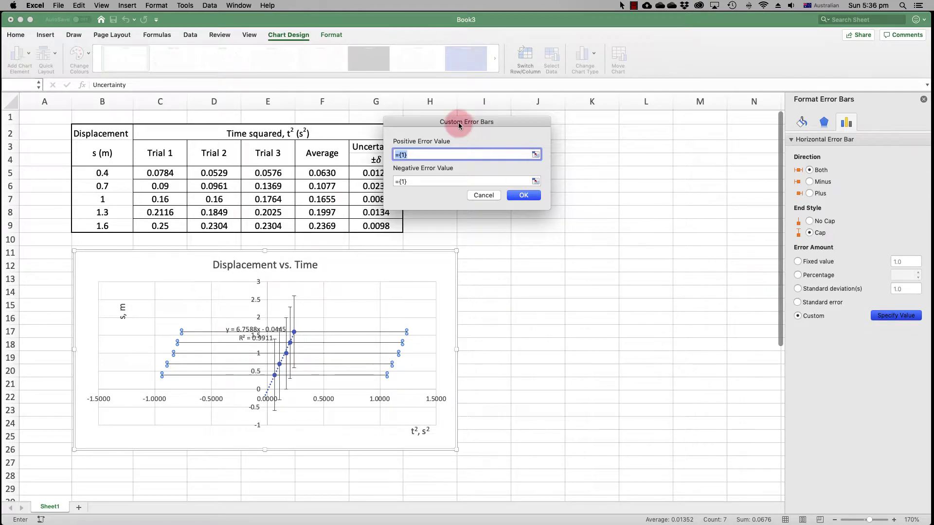
left_click_drag(469, 126, 519, 129)
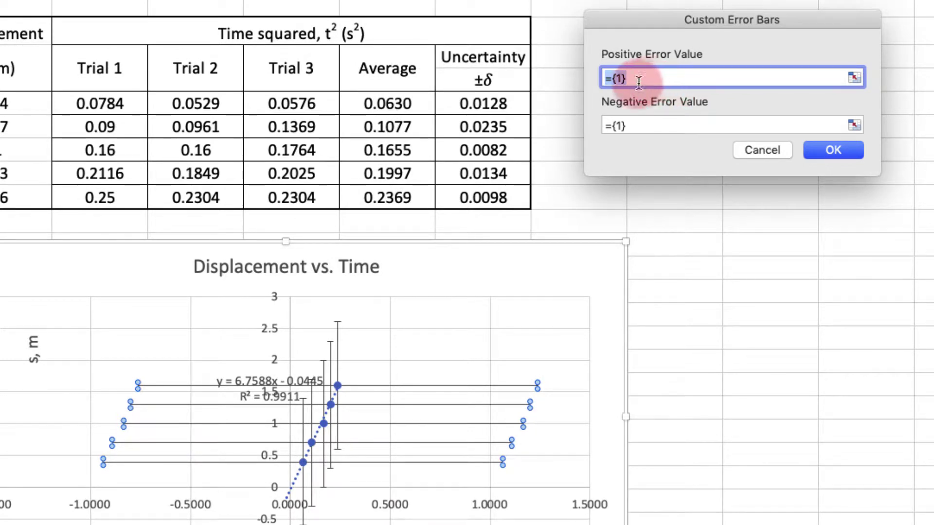
left_click(471, 103)
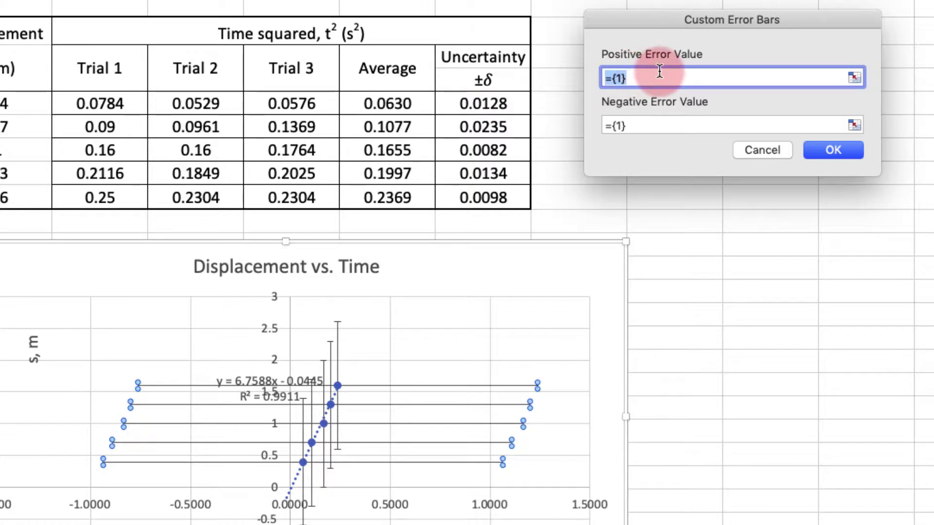
left_click_drag(479, 106, 482, 191)
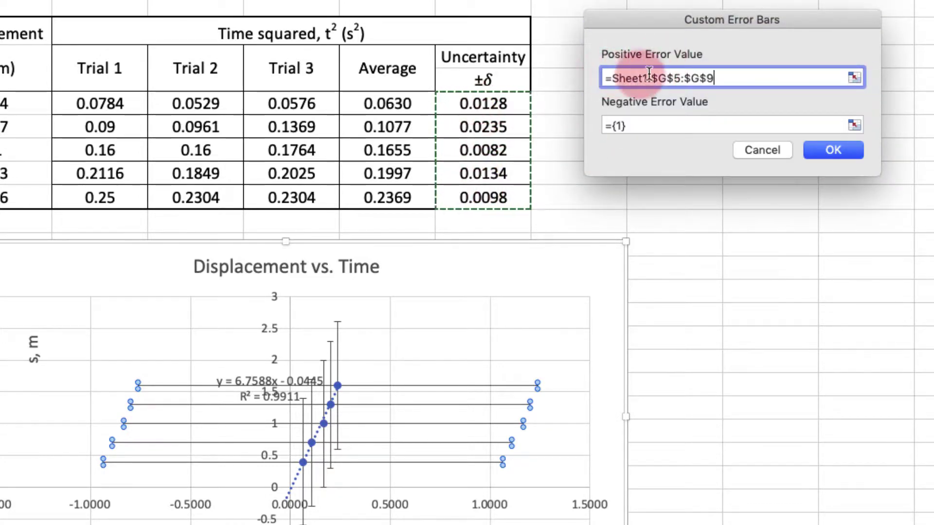
Set the horizontal error bars' negative error value to Sheet1 G5:G9 and apply the custom values
left_click(652, 128)
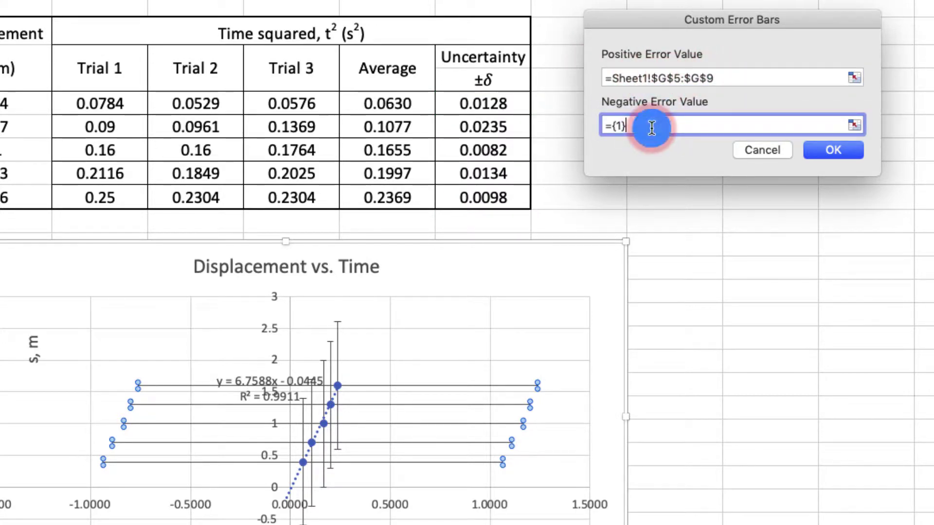
double_click(617, 125)
left_click_drag(617, 126, 699, 127)
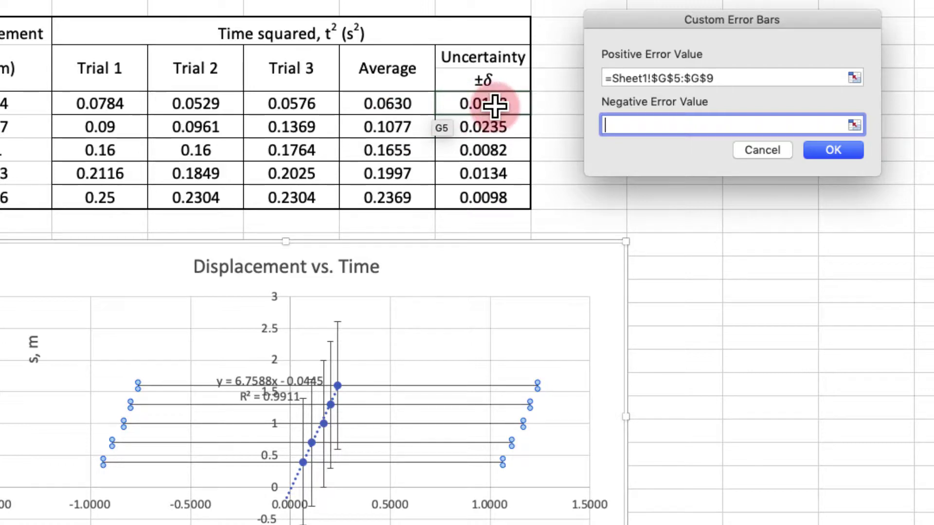
left_click_drag(475, 103, 479, 193)
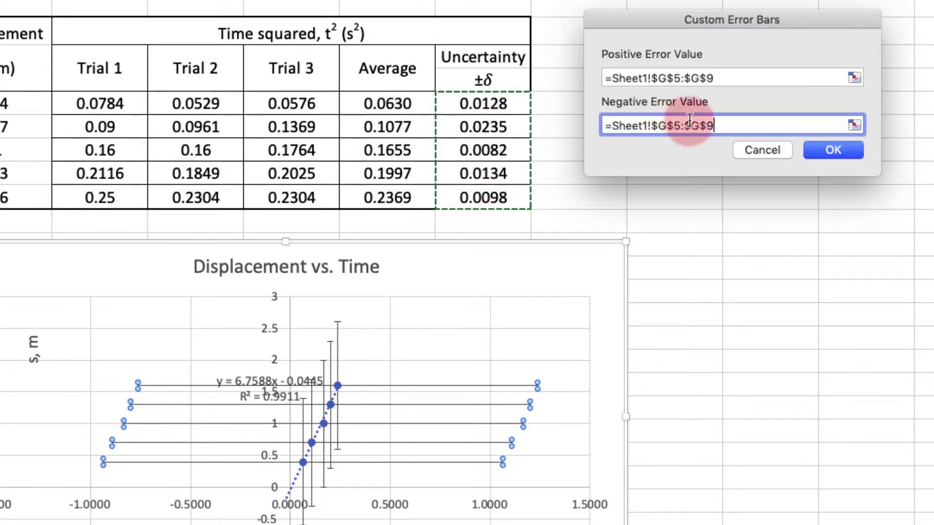
left_click(838, 150)
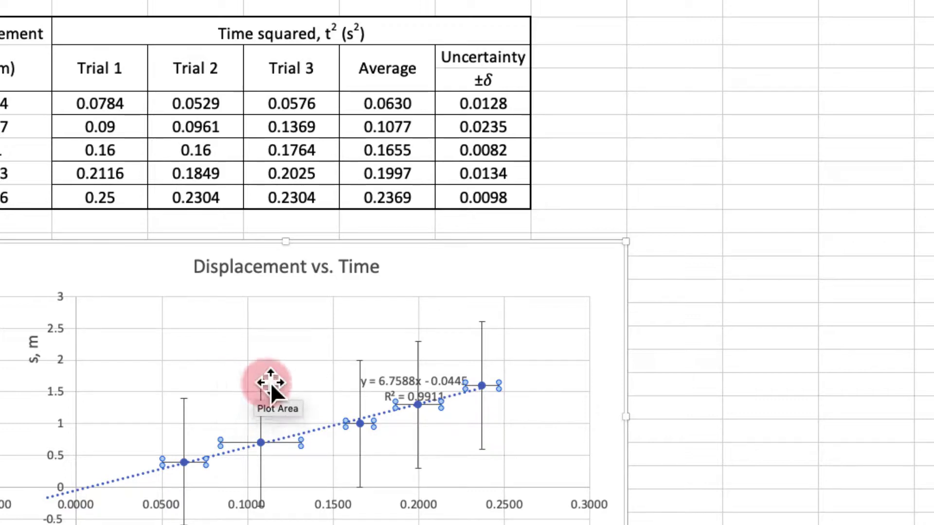
Delete the vertical error bars and move the trendline equation label into the empty area below the trendline, near 0.2500 on the horizontal axis
left_click(260, 392)
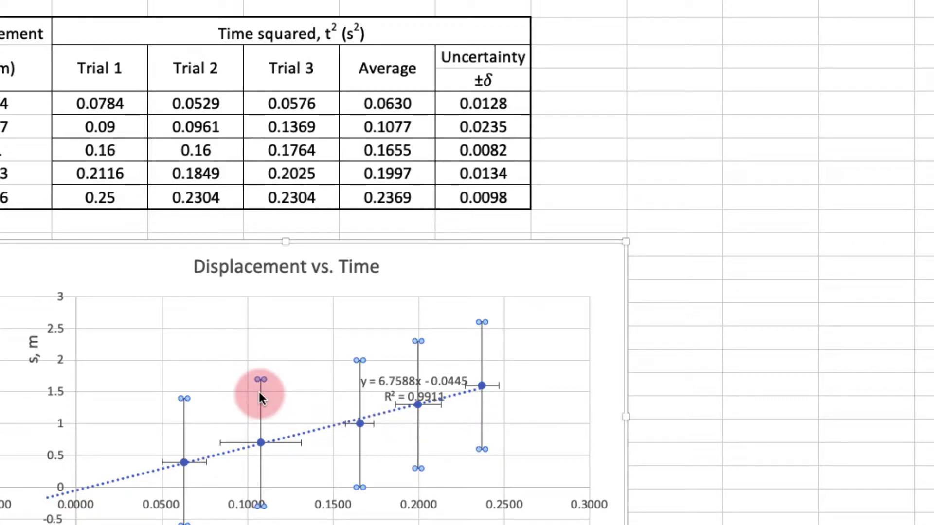
key("Delete")
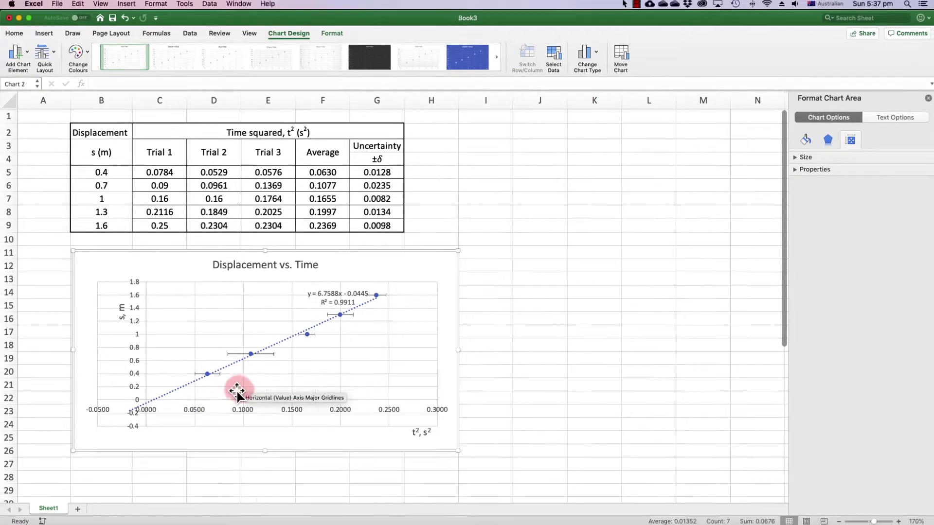
left_click(316, 298)
left_click_drag(317, 299, 394, 391)
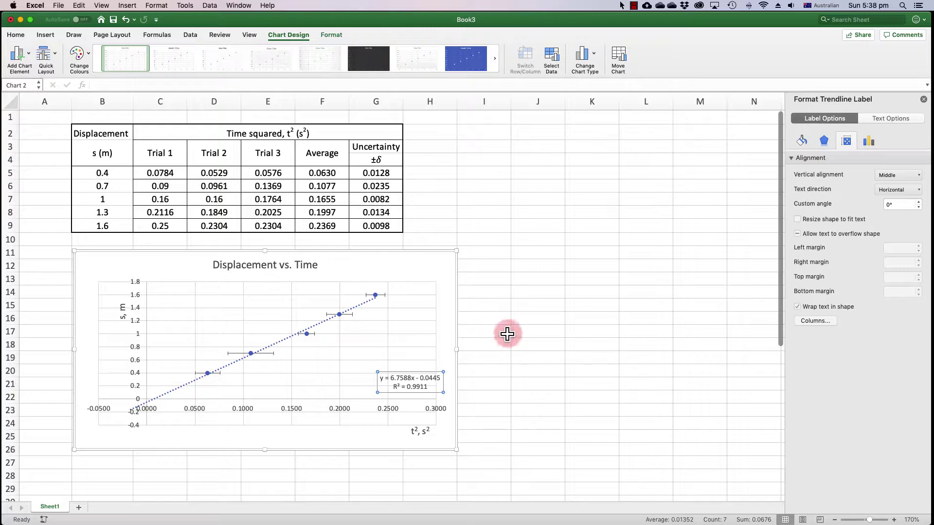
Close the trendline label formatting options and enlarge the Displacement vs. Time chart to span about columns B to J, down to row 34
left_click(924, 101)
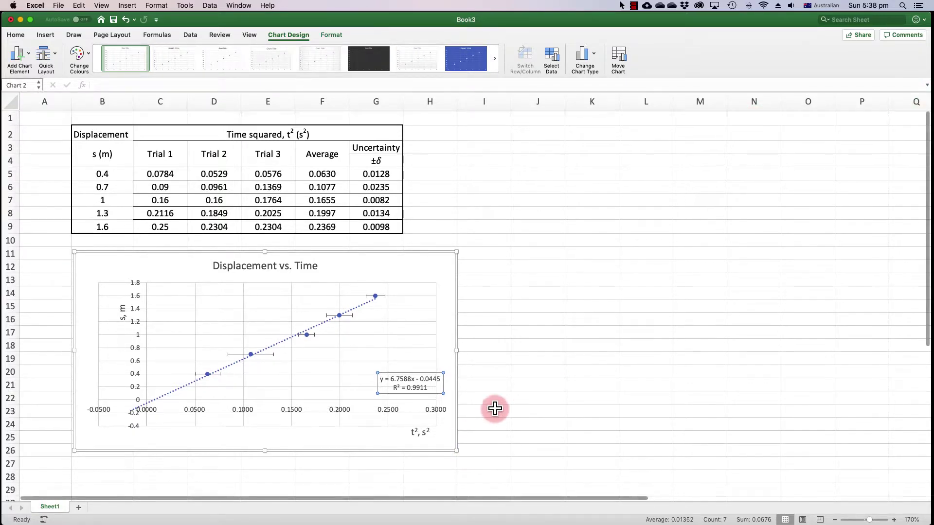
scroll(495, 408, "down", 5)
scroll(494, 407, "up", 5)
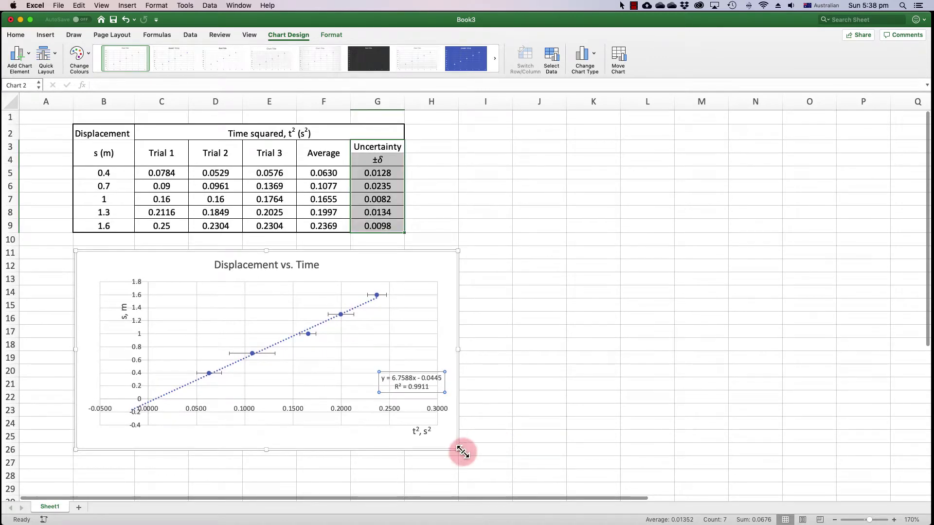
left_click_drag(458, 450, 566, 418)
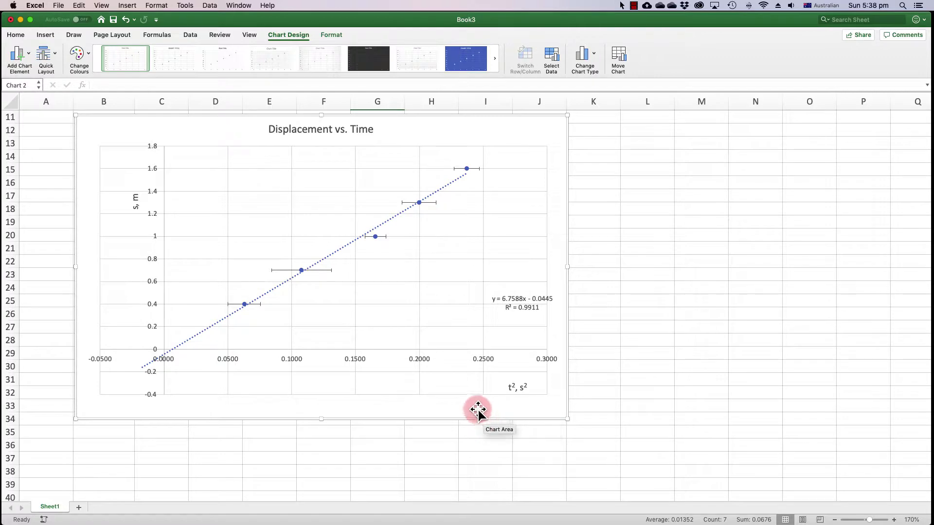
Draw a straight line from the lower end of the 0.4 m point's error bar to the upper end of the 1.6 m point's error bar
left_click(74, 35)
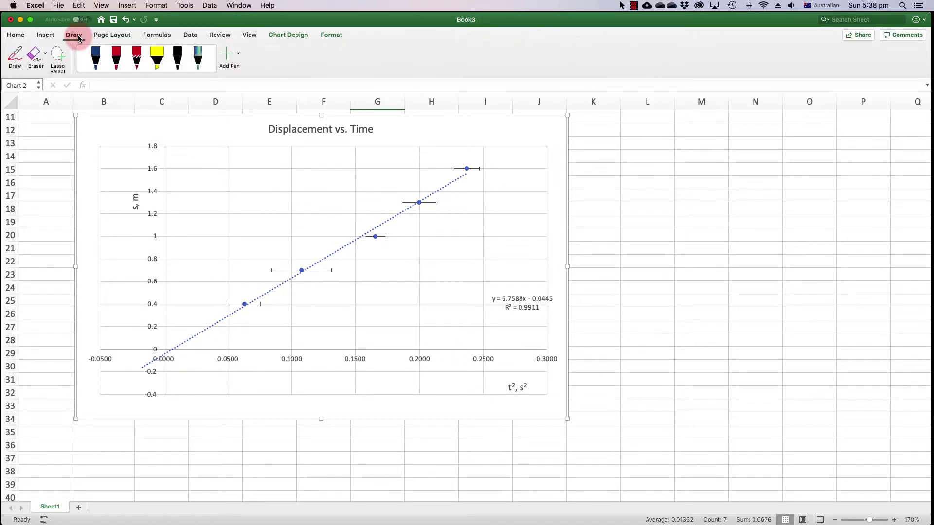
left_click(44, 35)
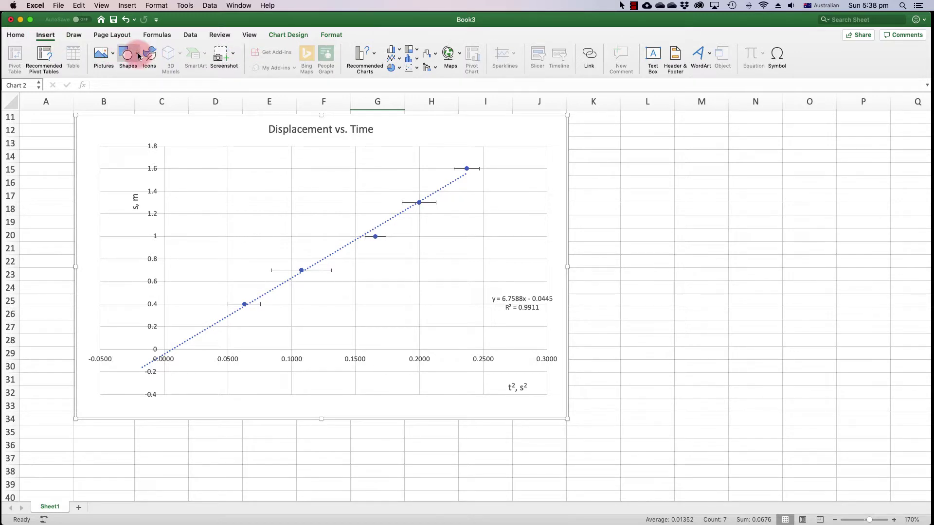
left_click(138, 55)
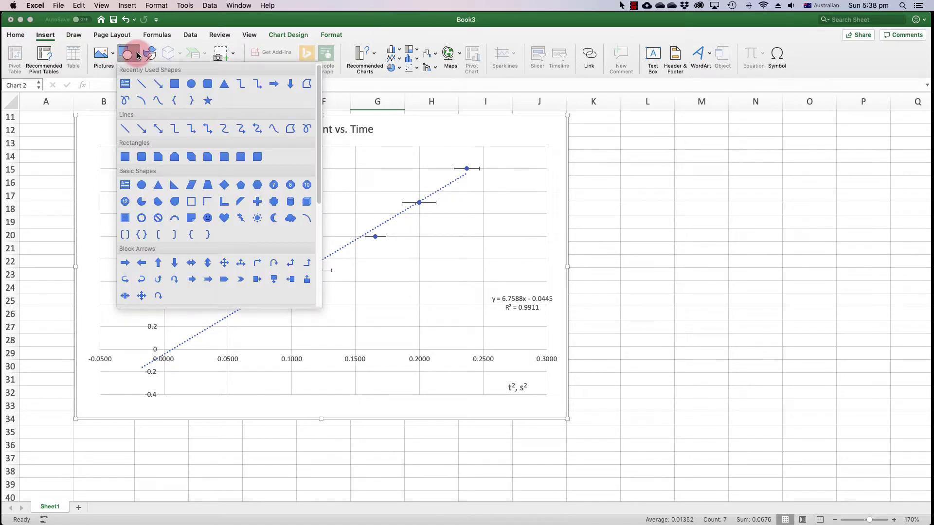
left_click(137, 83)
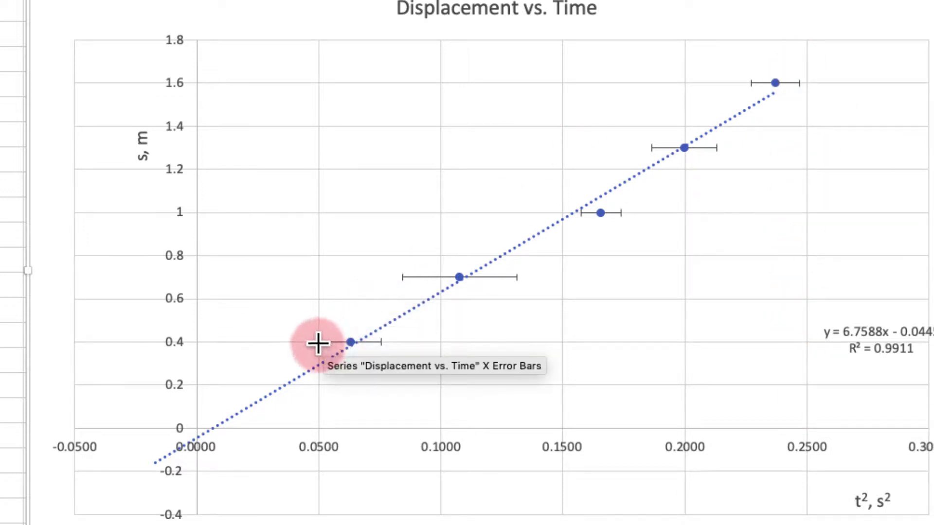
left_click_drag(318, 342, 799, 83)
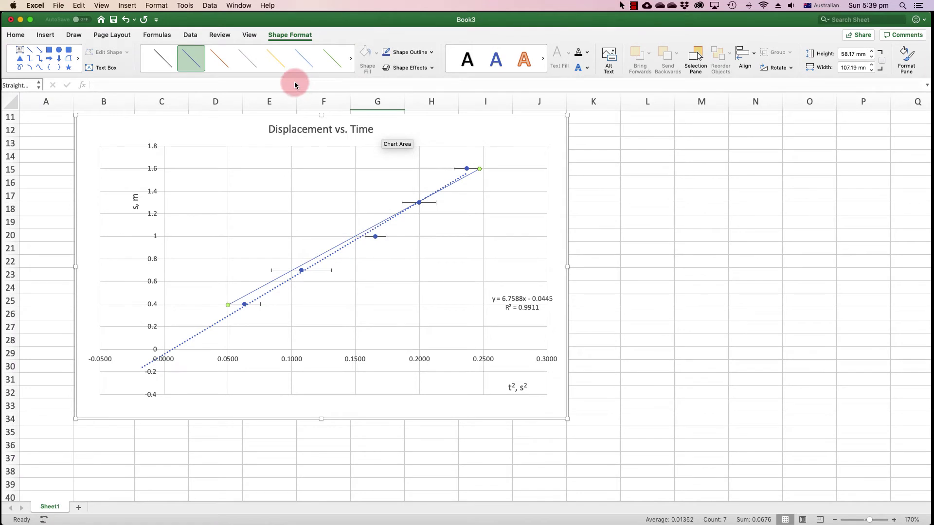
Apply a thicker green line style and extend the line's lower end past the vertical axis, making it about 141 mm wide and 76 mm high
left_click(332, 60)
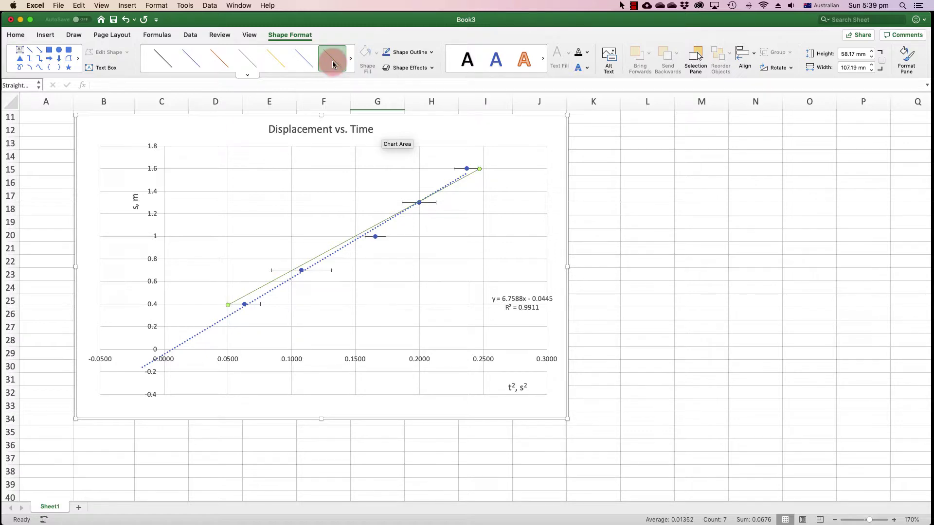
left_click(248, 76)
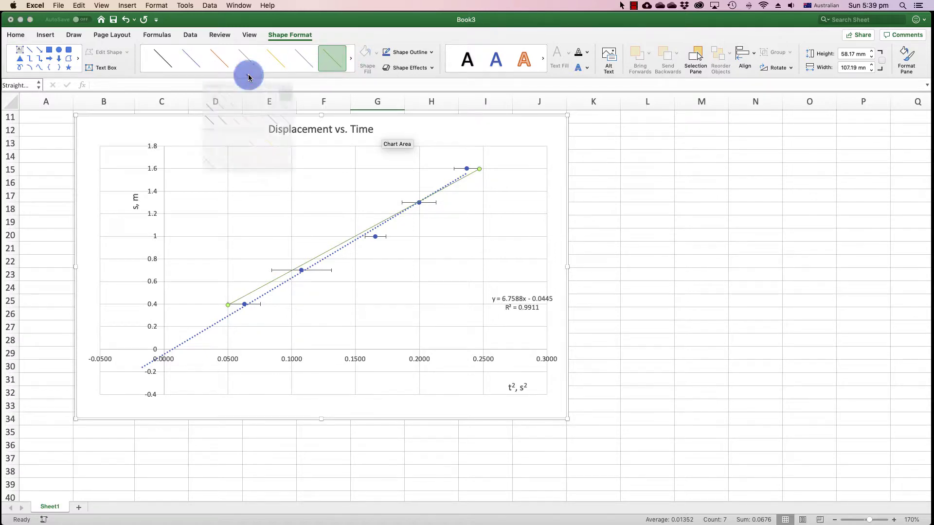
left_click(328, 141)
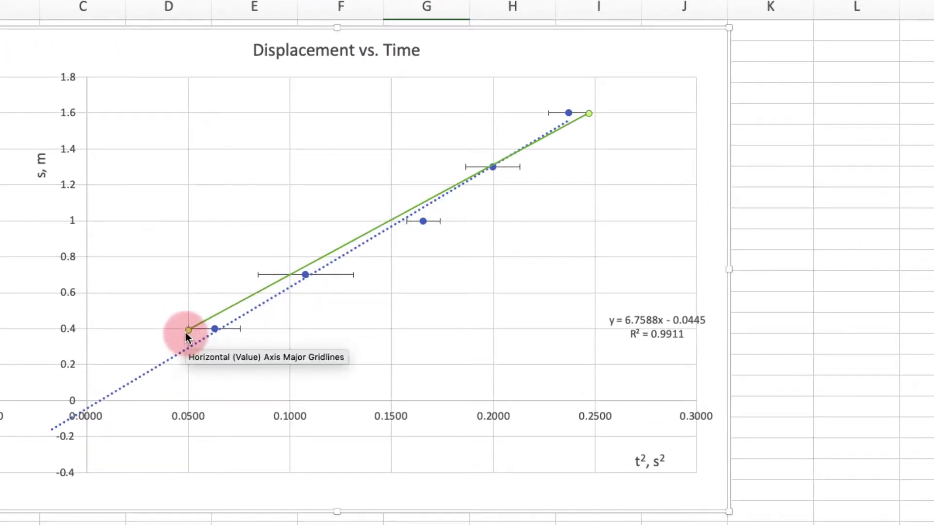
left_click_drag(189, 331, 62, 398)
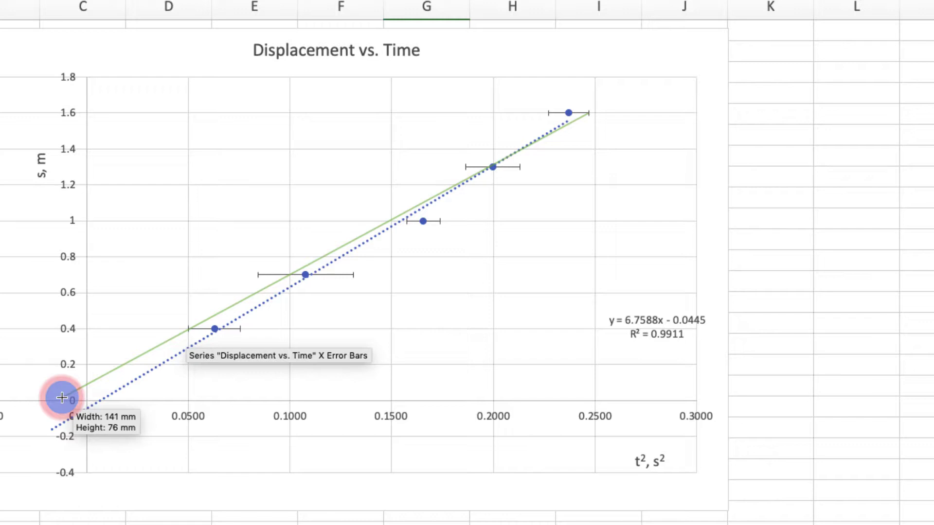
left_click_drag(62, 398, 62, 398)
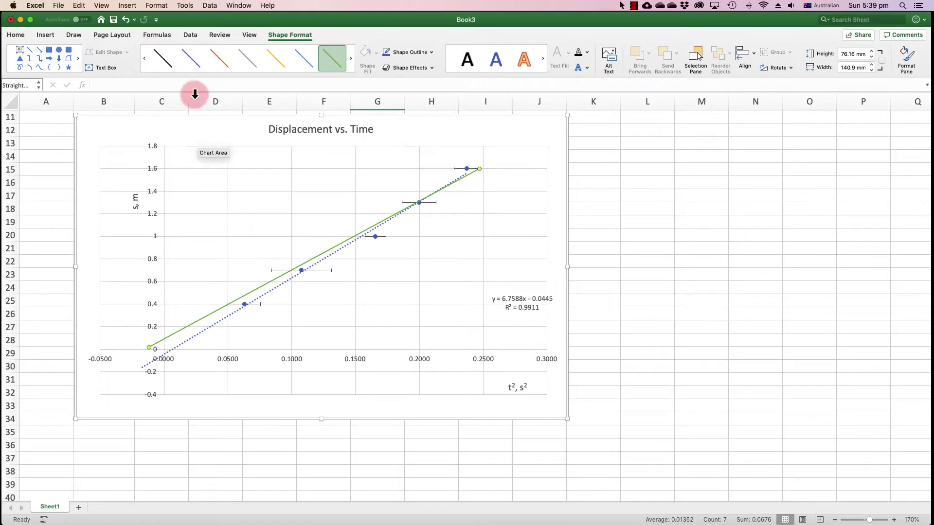
Draw a second straight line from the upper end of the 0.4 m point's error bar to the lower end of the 1.6 m point's error bar
left_click(46, 35)
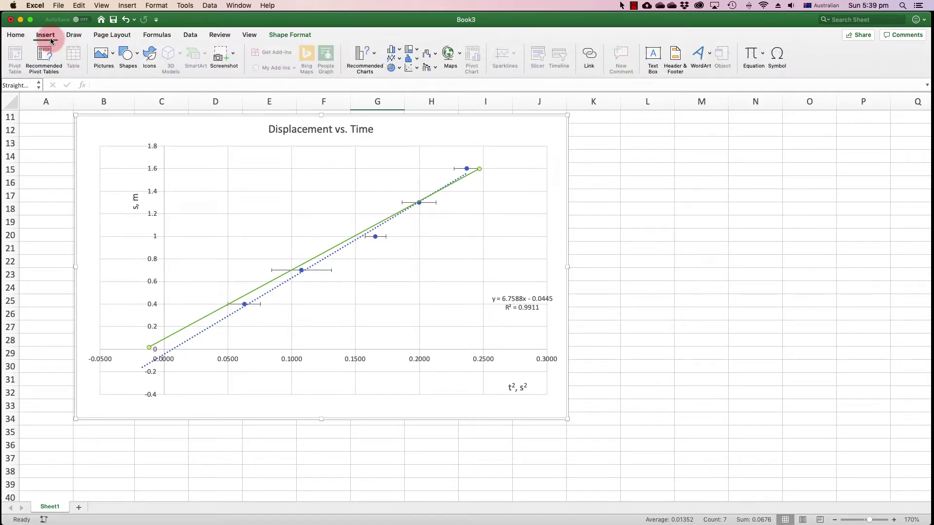
left_click(139, 56)
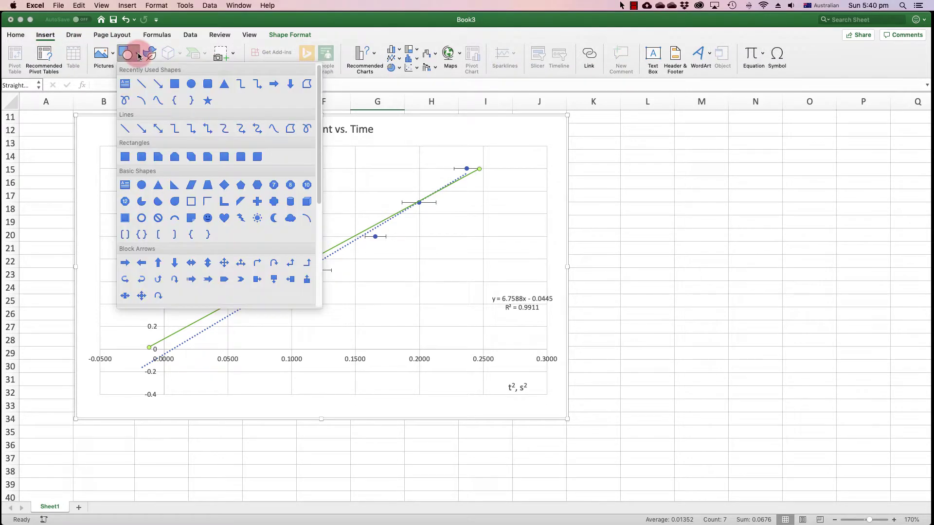
left_click(129, 80)
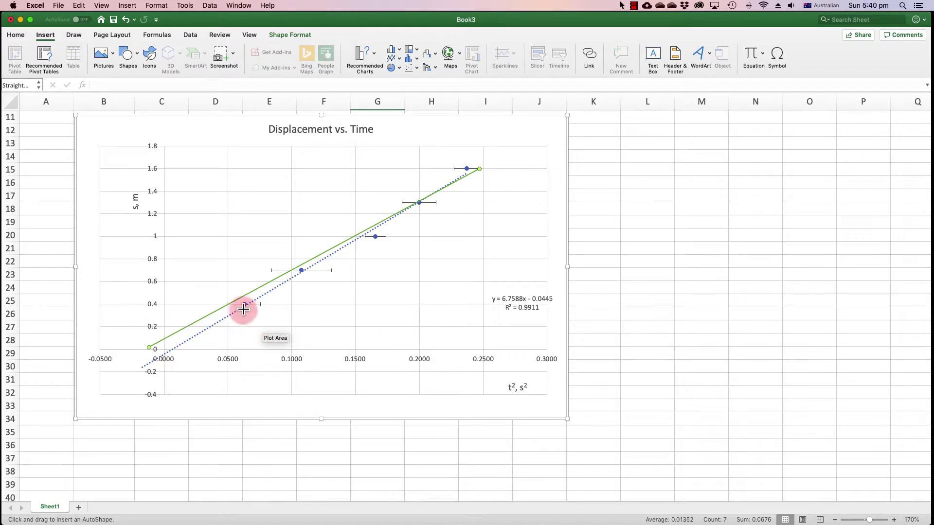
left_click_drag(261, 305, 514, 141)
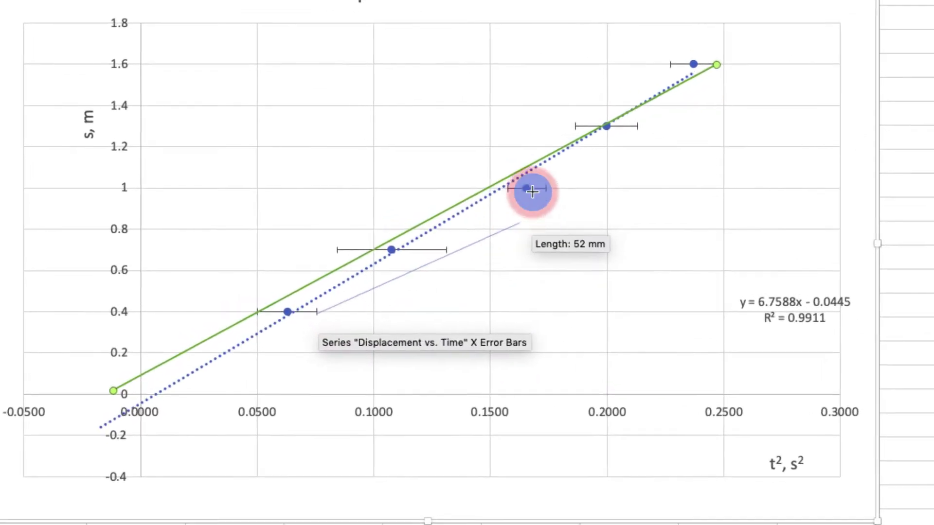
left_click_drag(677, 63, 680, 59)
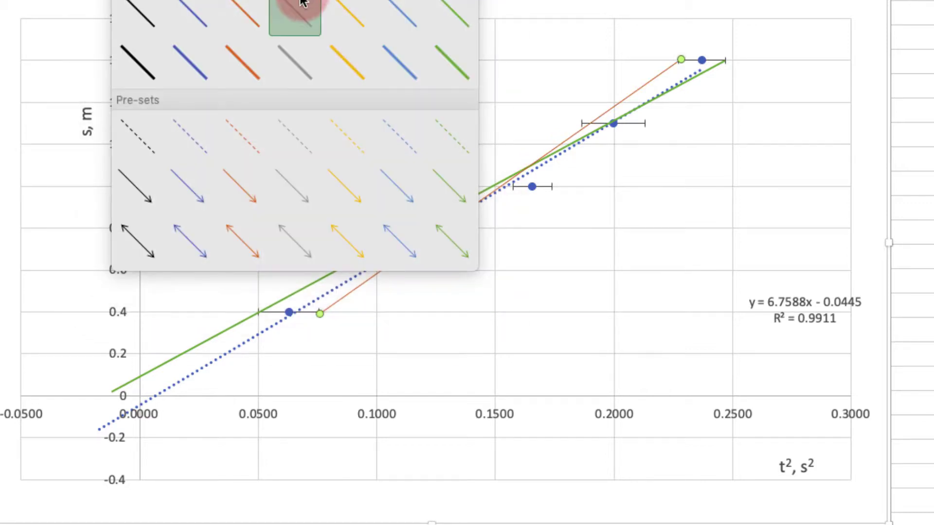
Apply a thicker orange style to the second line and extend its lower end past the vertical axis, about 130 mm wide and 90 mm high
left_click(243, 11)
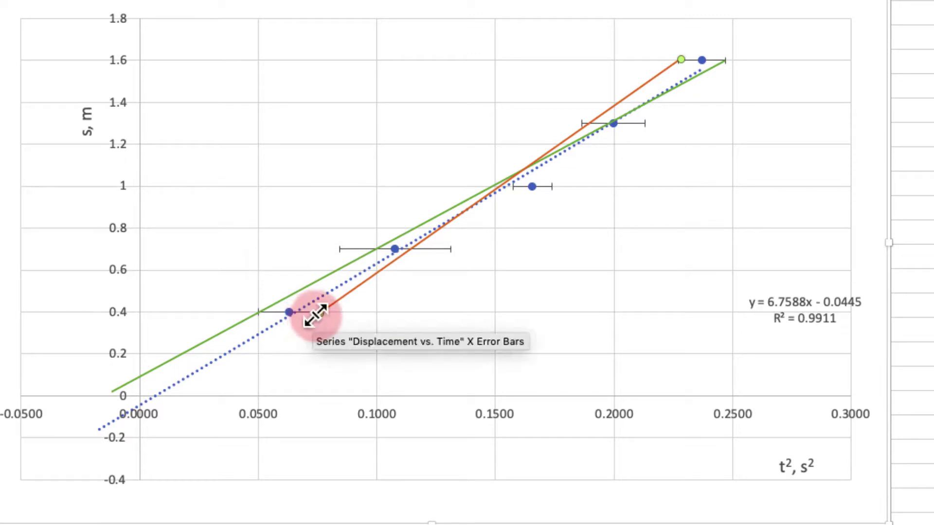
left_click(316, 319)
left_click_drag(316, 319, 116, 452)
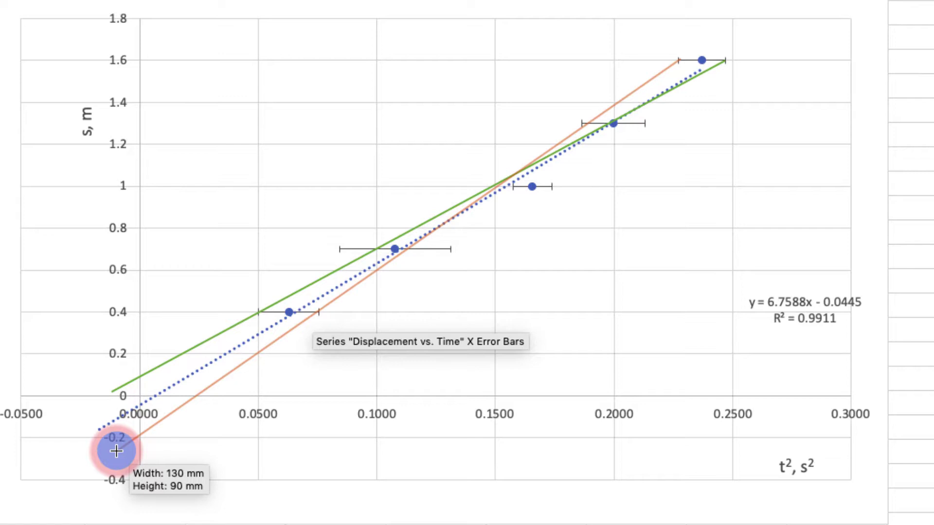
left_click_drag(116, 451, 116, 452)
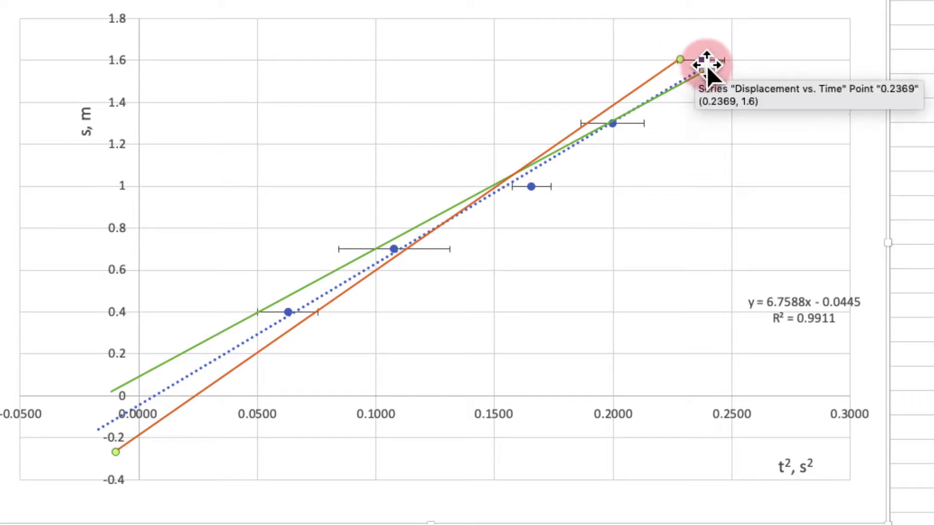
Extend the upper ends of the orange and green lines beyond the 1.6 m data point, making the green line about 147 mm wide
left_click_drag(679, 59, 724, 36)
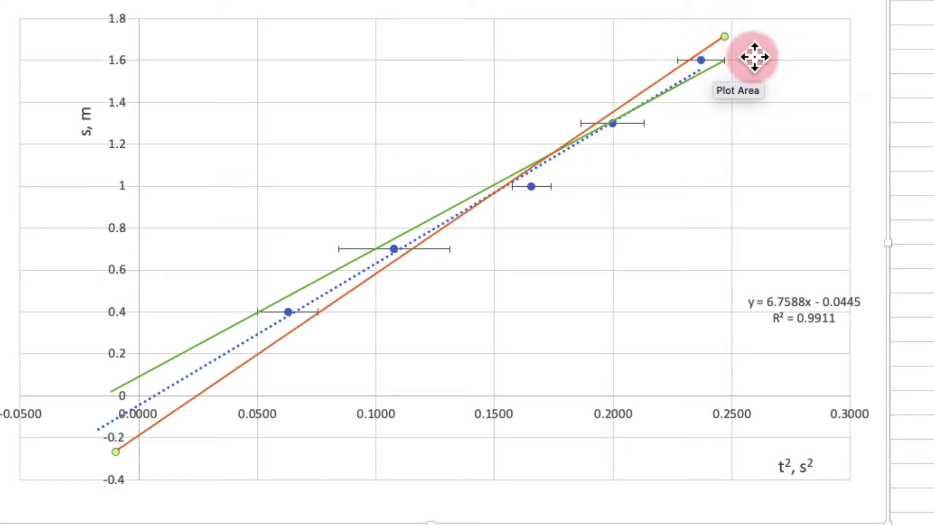
left_click(723, 64)
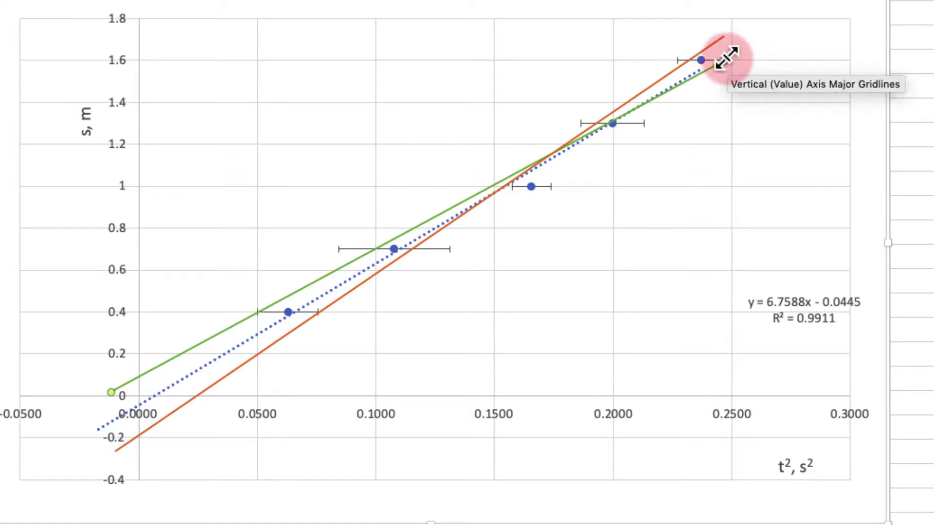
left_click_drag(723, 60, 753, 52)
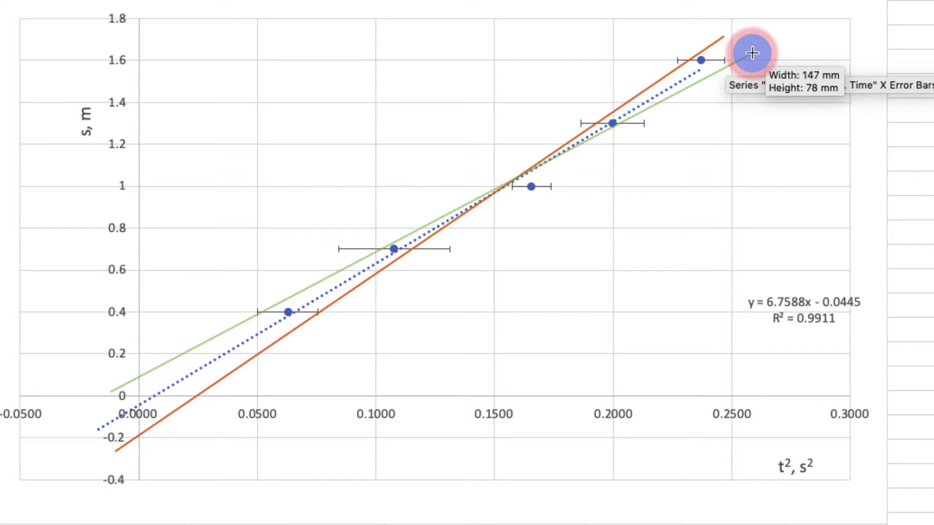
left_click_drag(752, 52, 752, 57)
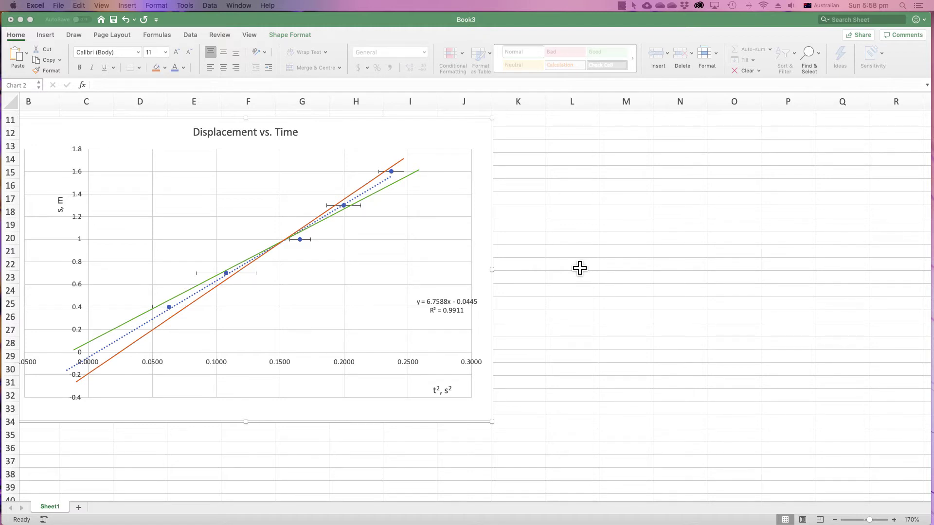
Insert a text box beside the chart, covering about K14 to P31, and enter "Max =" in it
scroll(579, 268, "left", 2)
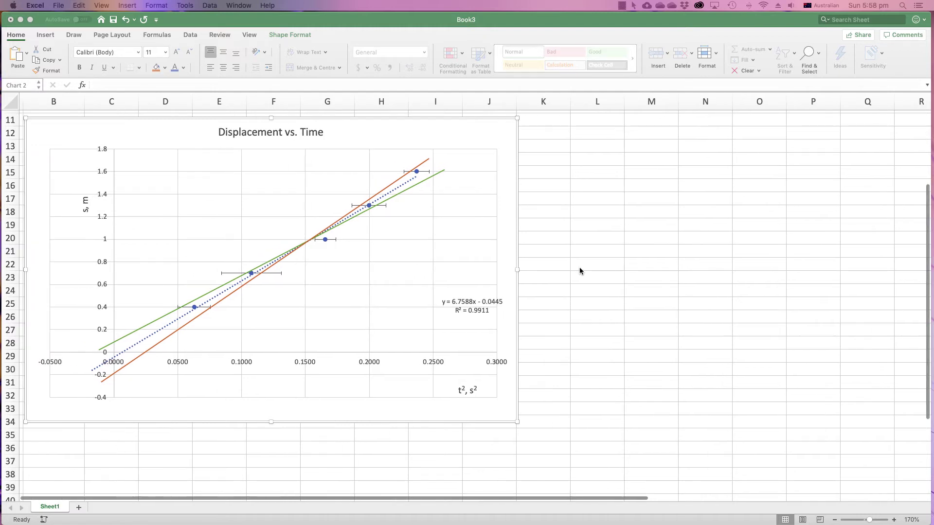
scroll(579, 268, "left", 3)
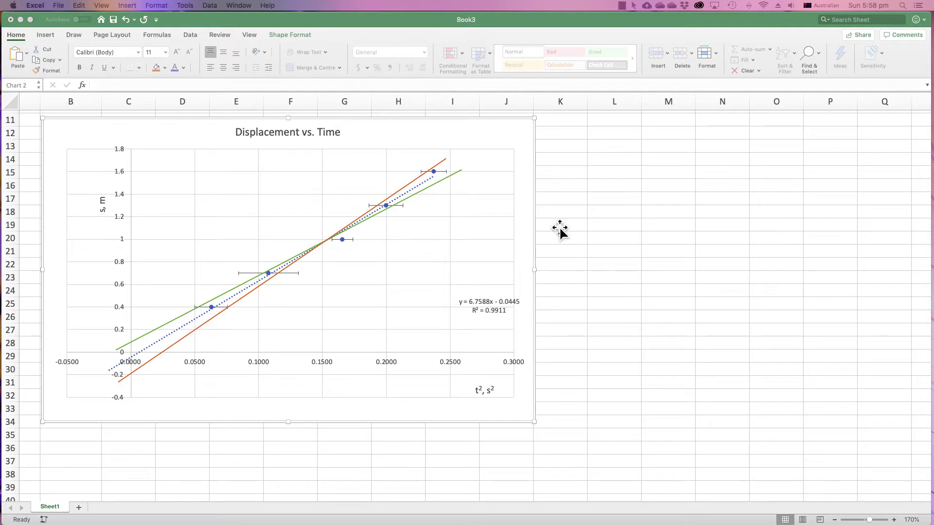
left_click(503, 25)
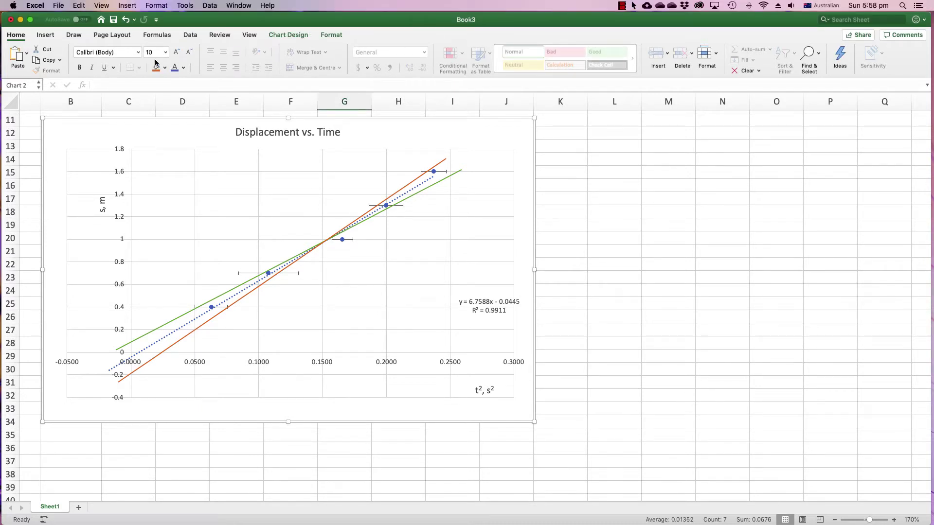
left_click(45, 35)
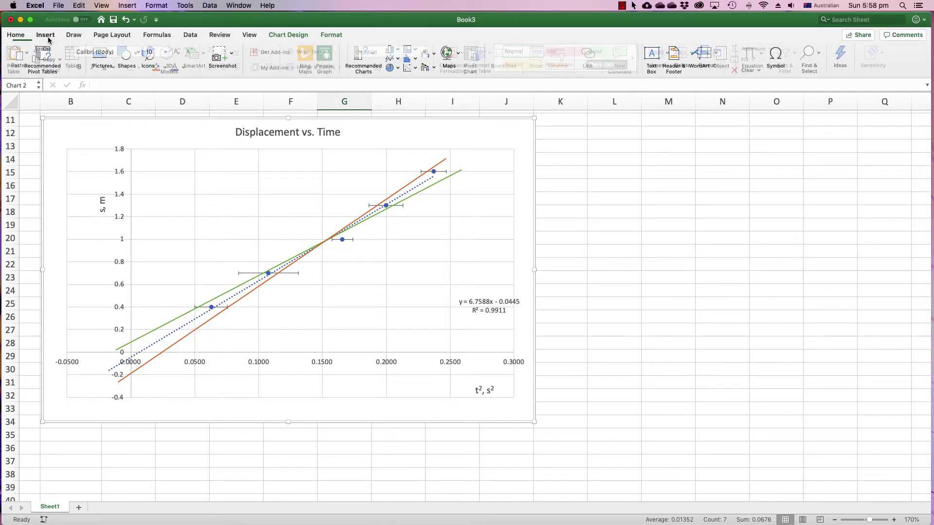
left_click(653, 57)
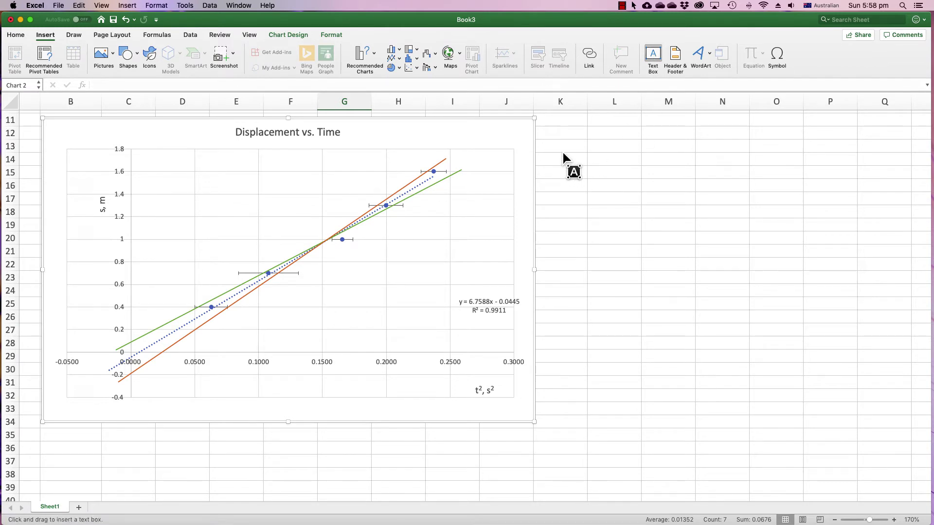
left_click_drag(562, 153, 853, 379)
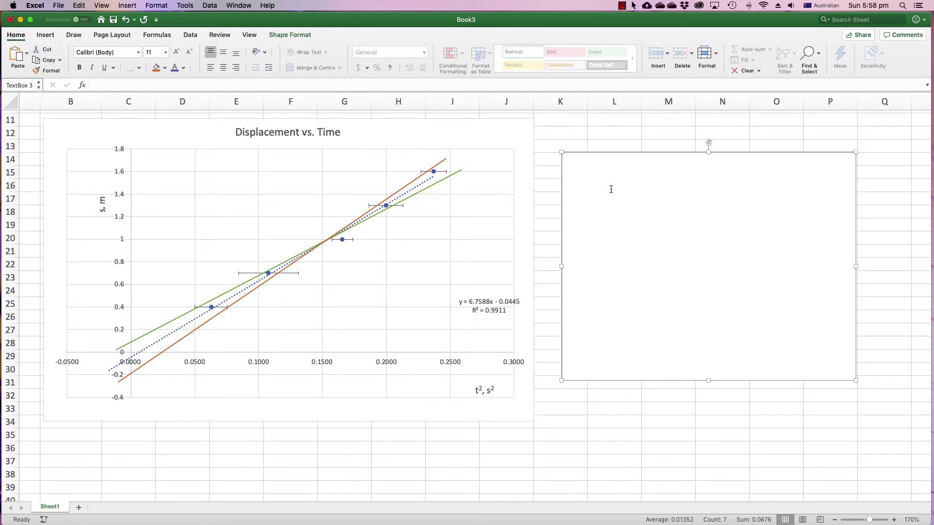
type("Max =")
left_click(634, 6)
left_click(635, 18)
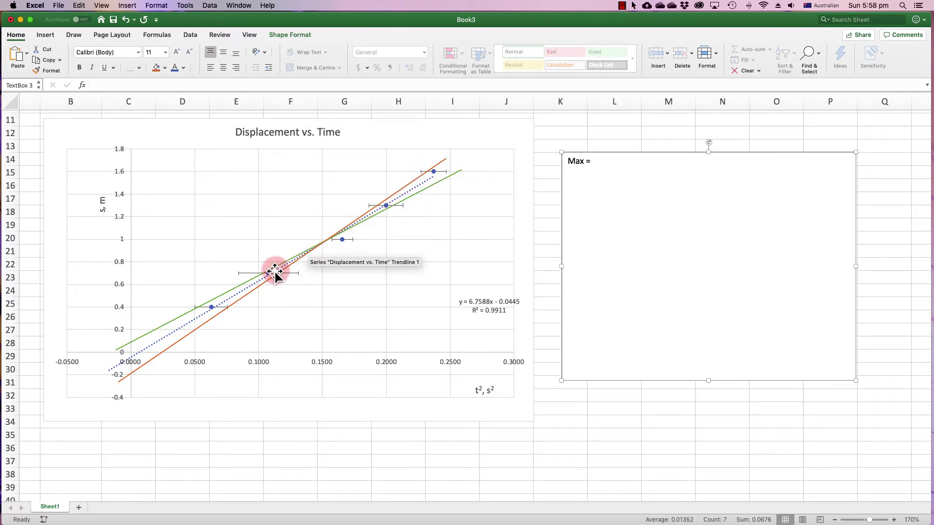
scroll(594, 220, "right", 1)
scroll(594, 219, "left", 2)
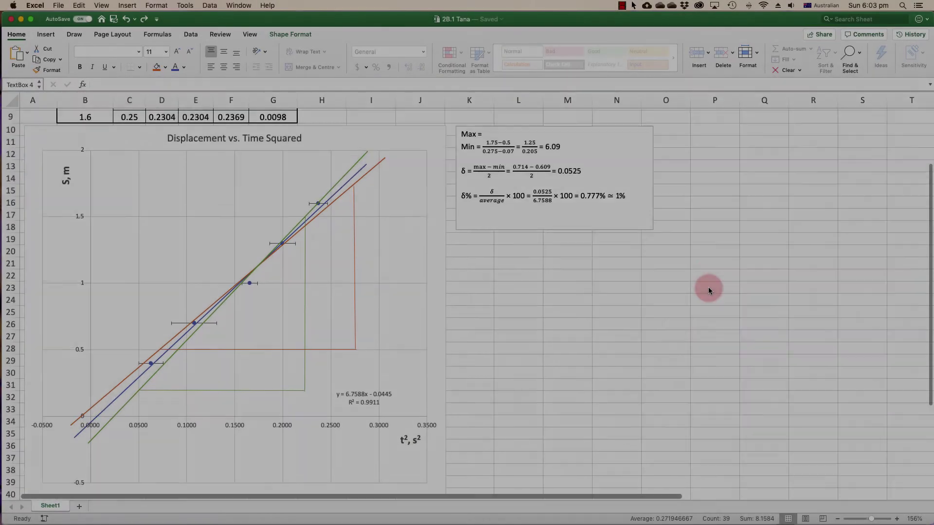
Complete the "Max =" line in the text box with (1.5−0.25)/(0.225−0.05) = 1.25/0.175 = 7.14, written as stacked fractions
scroll(708, 290, "down", 1)
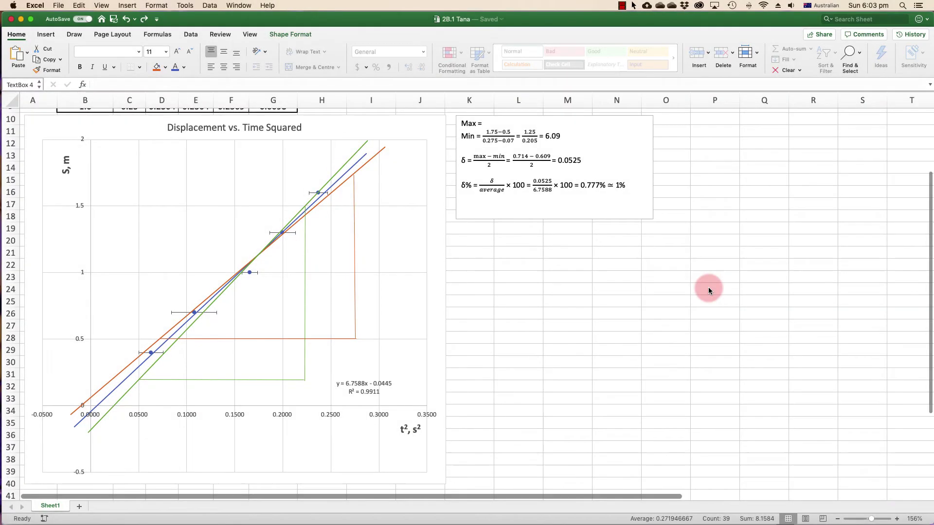
left_click(477, 144)
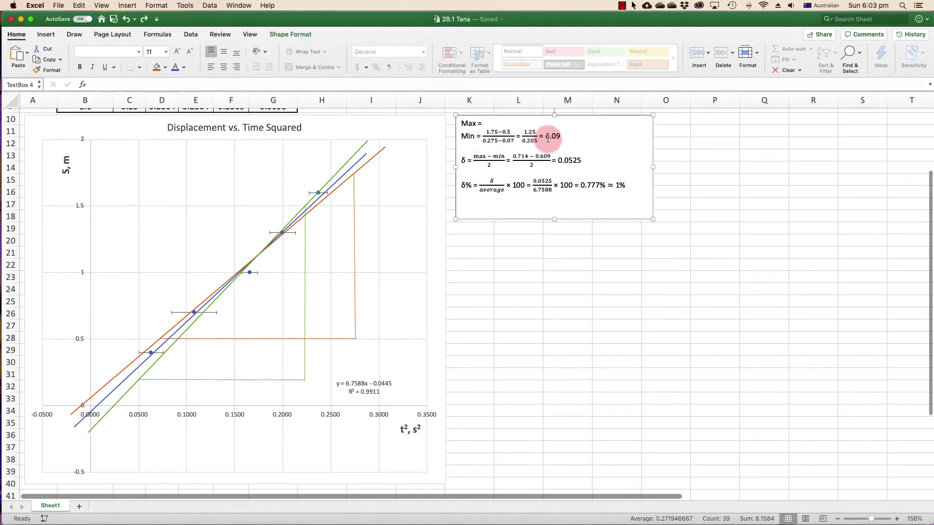
scroll(491, 140, "right", 1)
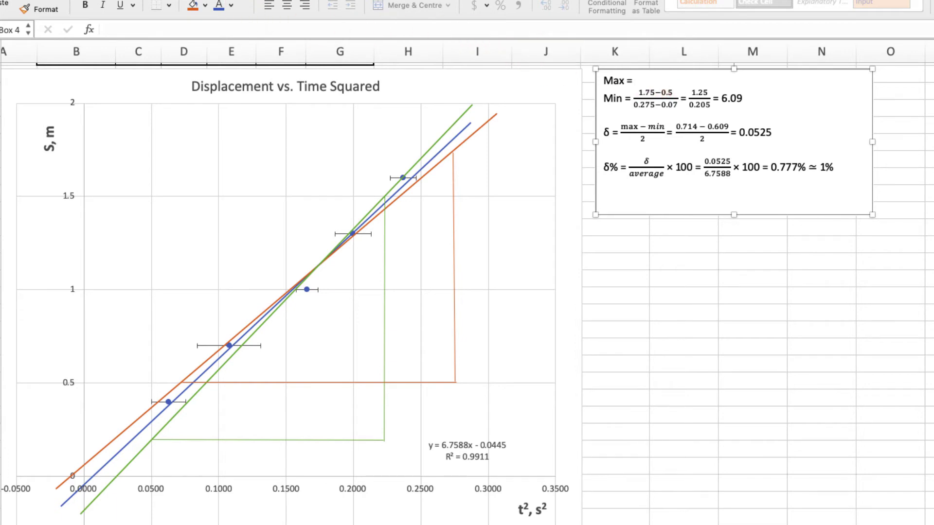
type("(1.5−0.25)/(0.225−0.05) = 1.25/0.175 = 7.14")
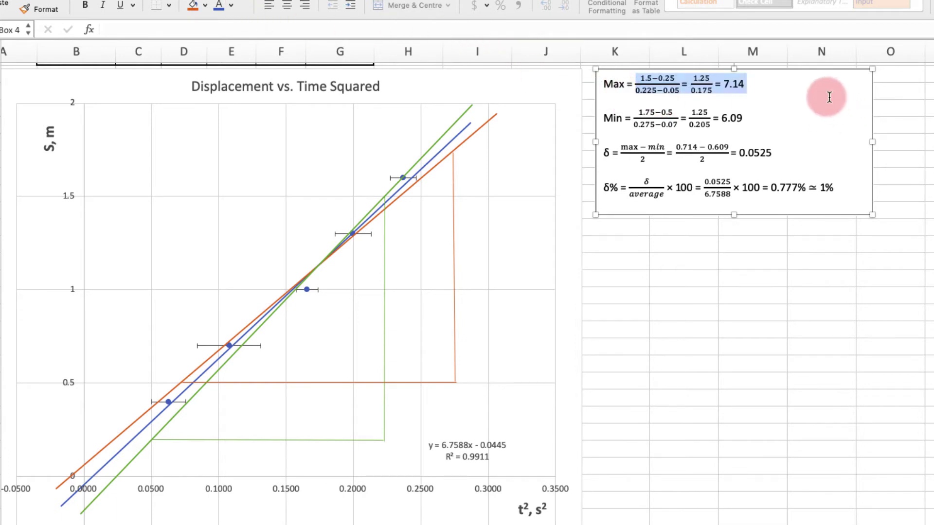
left_click(812, 90)
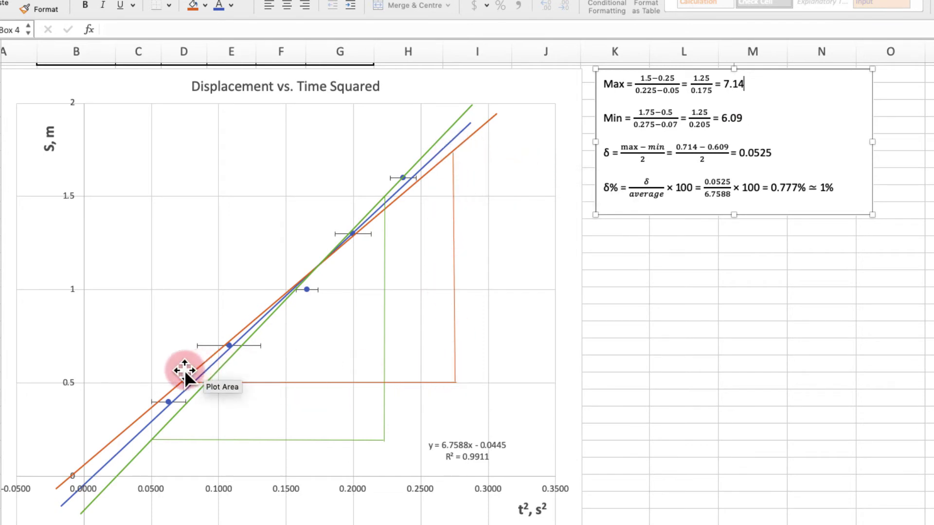
Review the maximum, minimum and uncertainty calculations against the chart's gradient triangles, the trendline equation and the time squared table
scroll(625, 132, "right", 1)
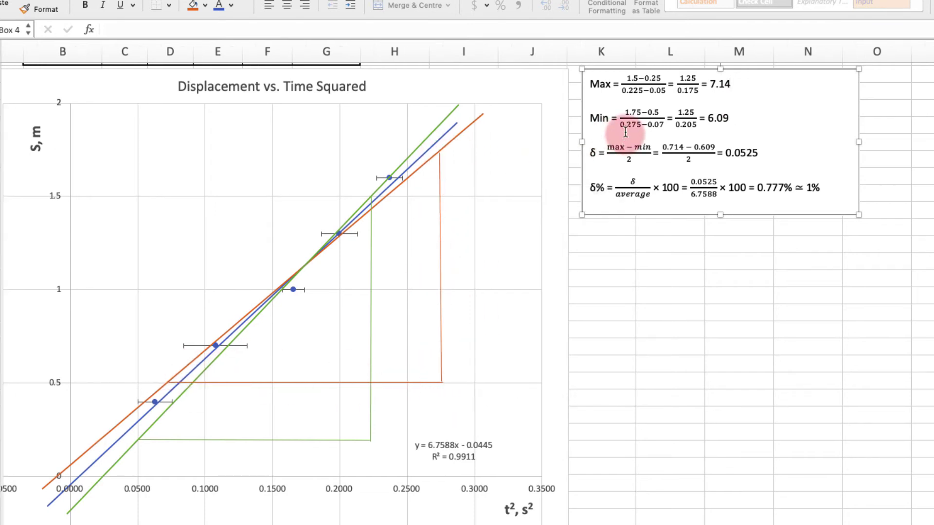
scroll(625, 132, "left", 1)
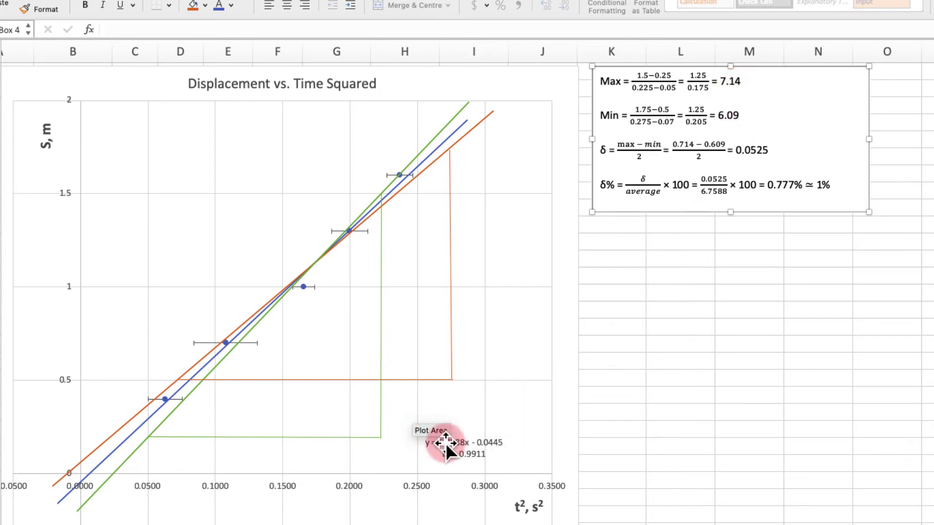
left_click(468, 464)
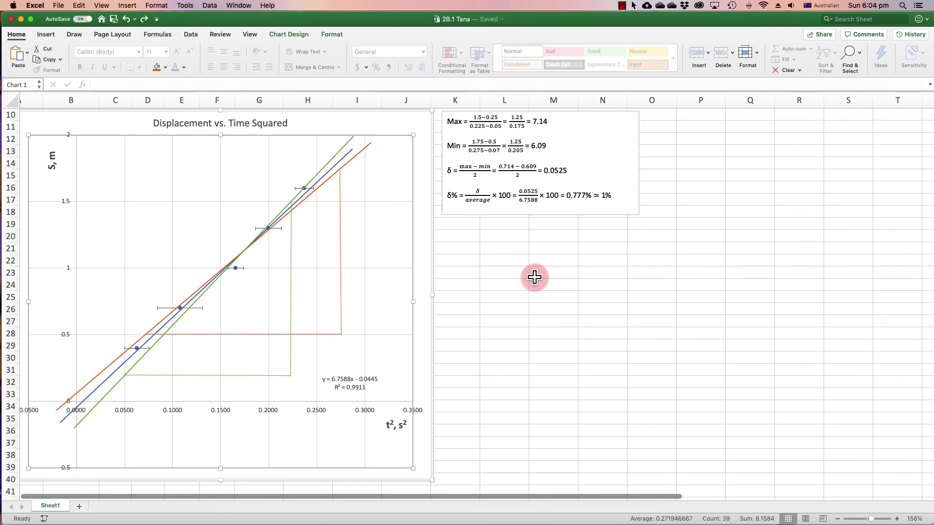
scroll(534, 277, "up", 5)
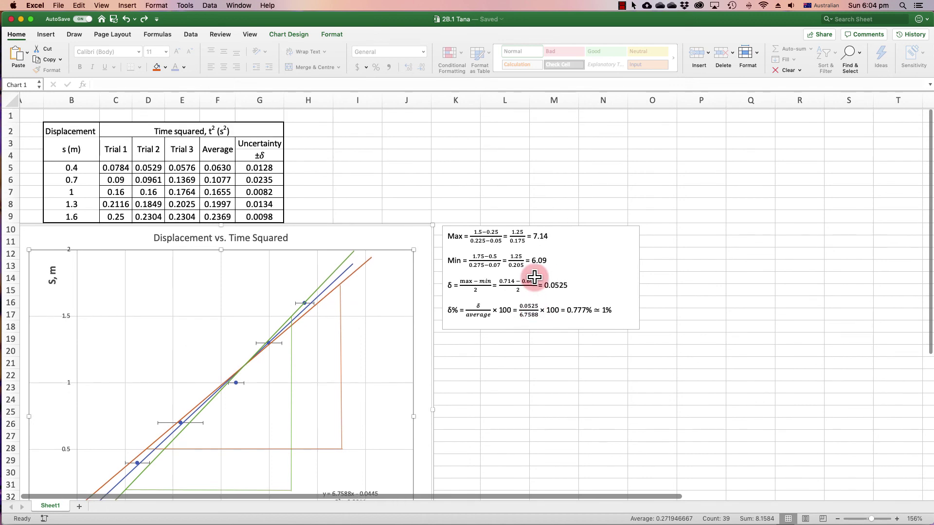
scroll(535, 277, "down", 1)
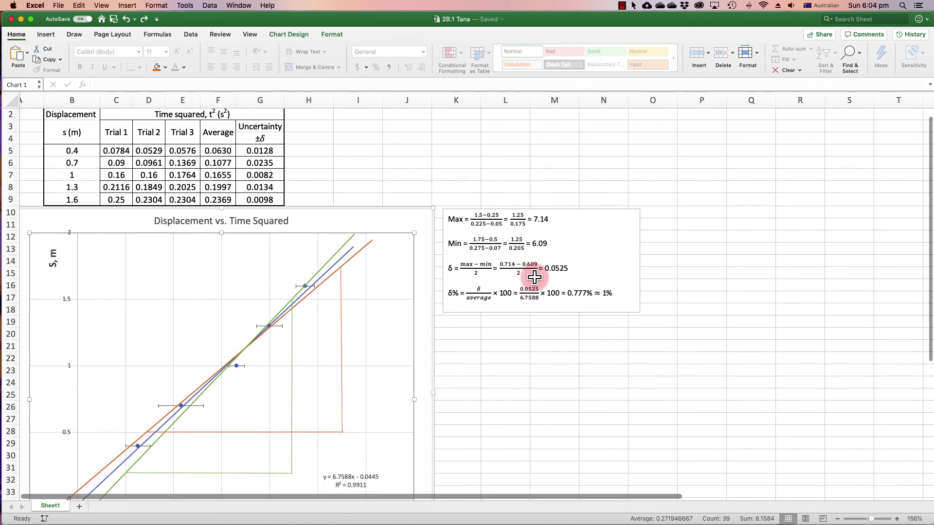
scroll(534, 277, "up", 1)
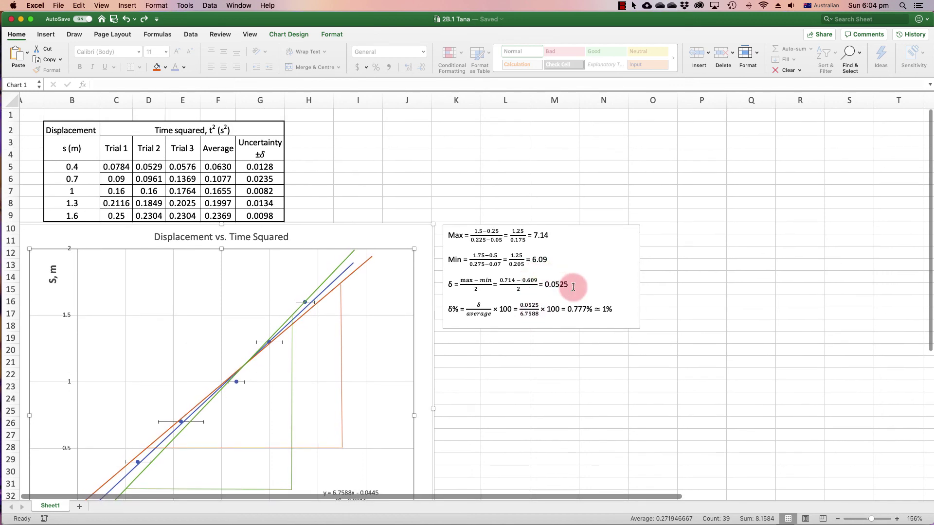
scroll(584, 292, "down", 5)
scroll(584, 292, "down", 5)
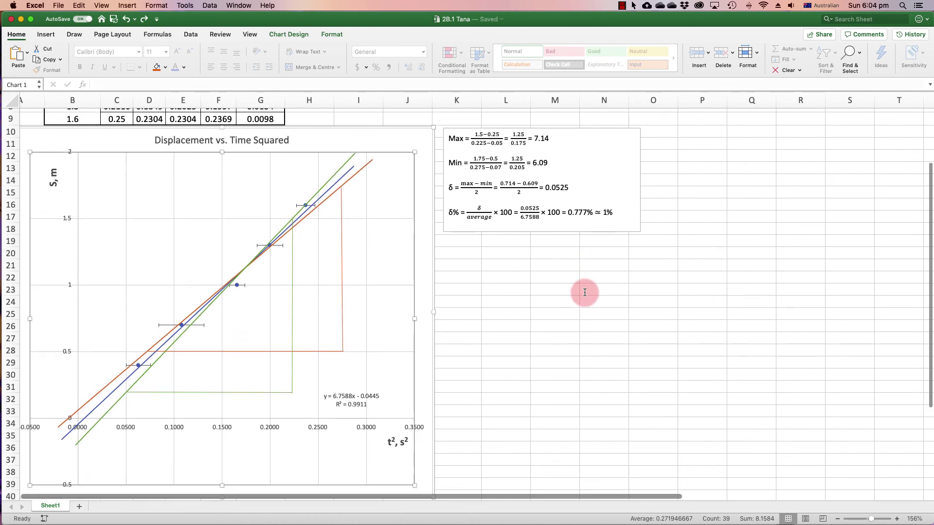
scroll(585, 292, "up", 10)
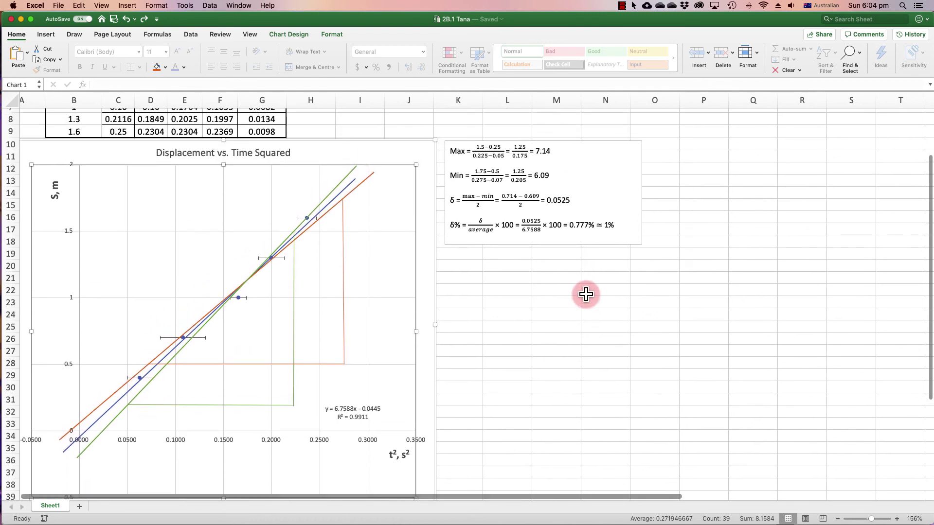